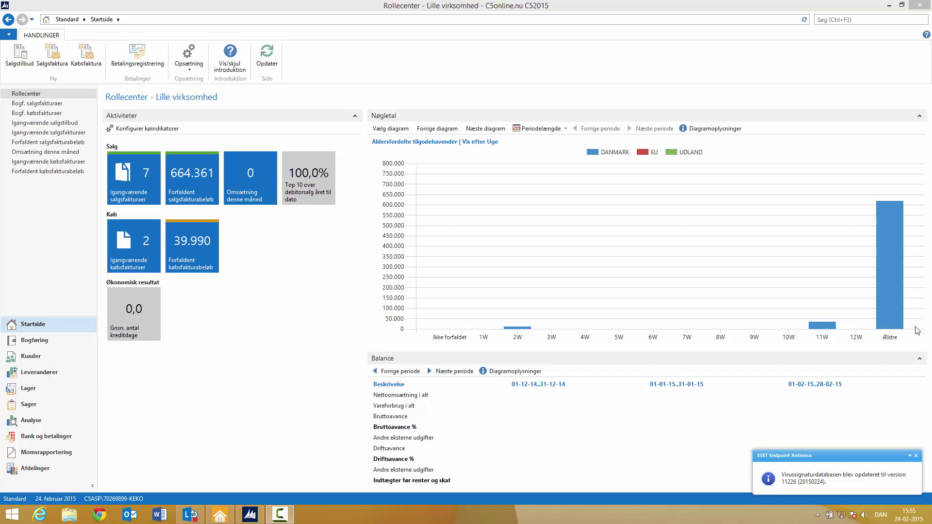
Step: Search for 'rapidstart' and open Konfigurationspakker from the RapidStart-tjenester page
click(840, 21)
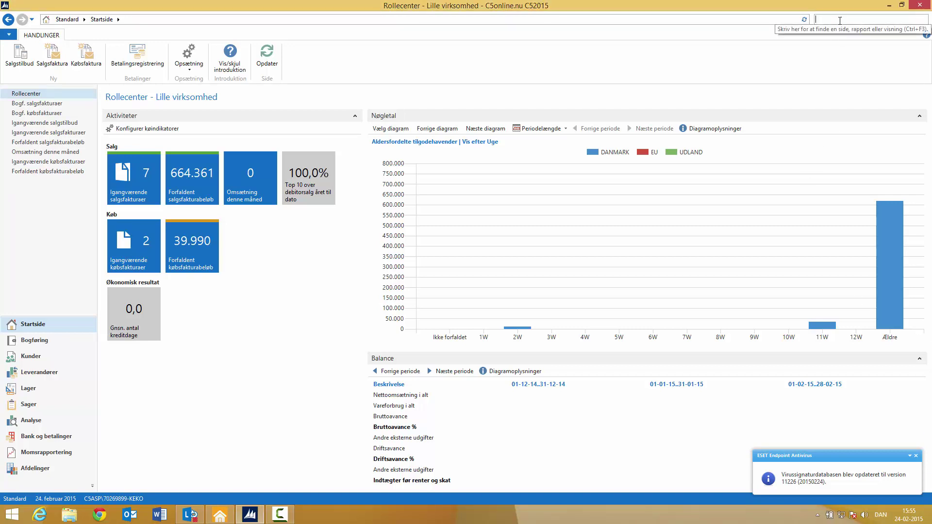
text(rapidstart)
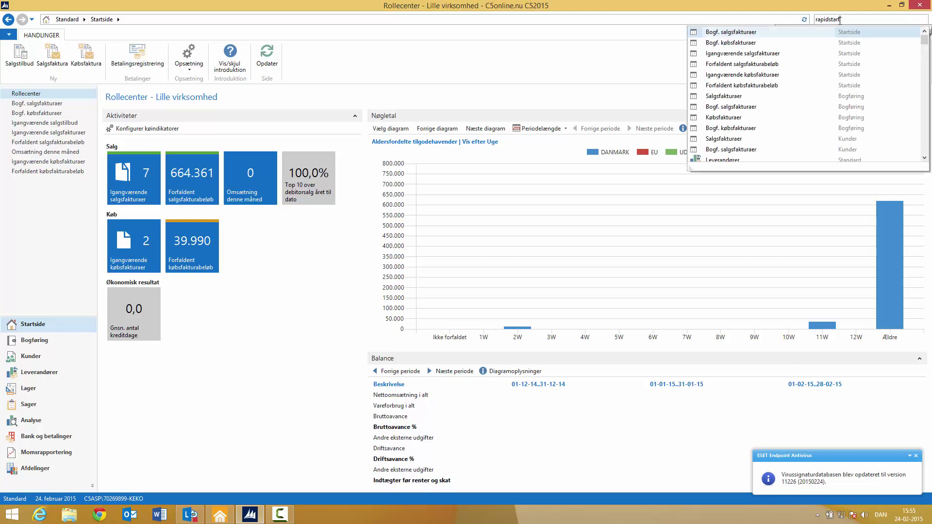
key(Return)
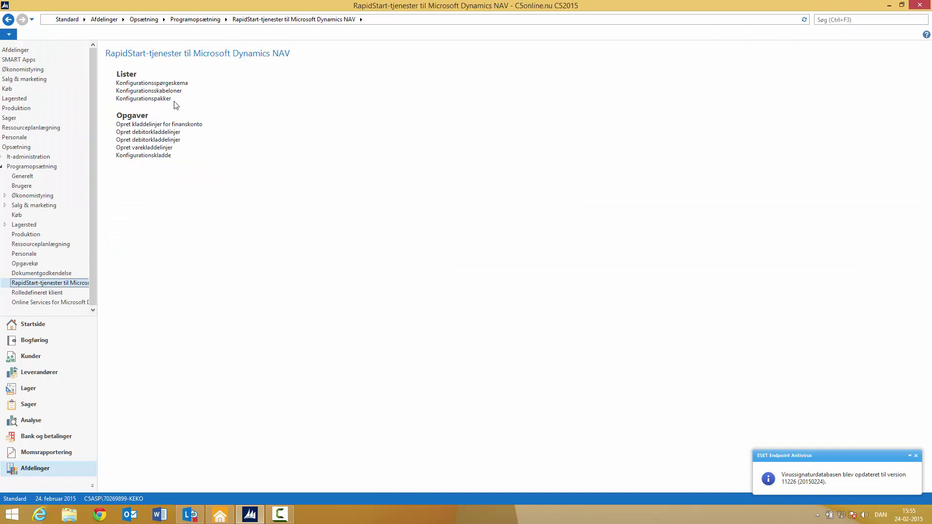
click(161, 99)
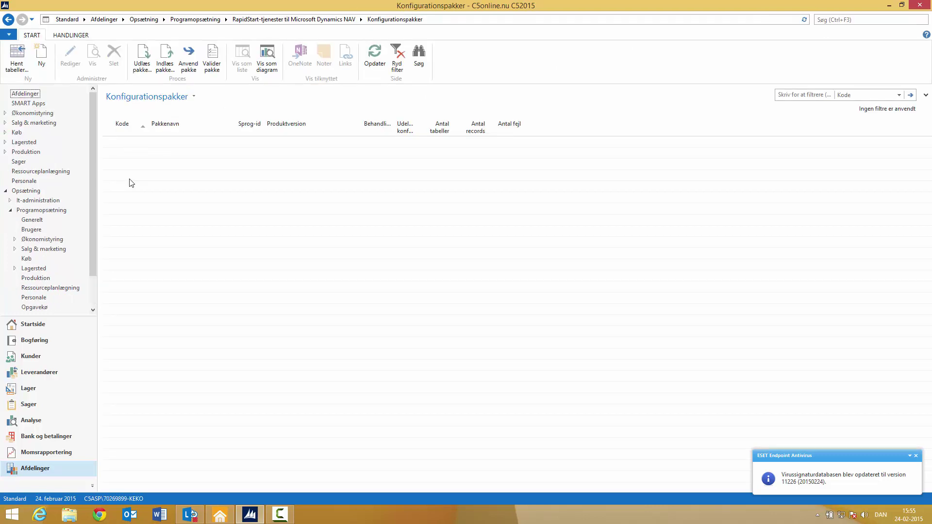
Step: Create package KUNDE named Kundestamdata and look up the tables available for its Tabel-id
click(43, 63)
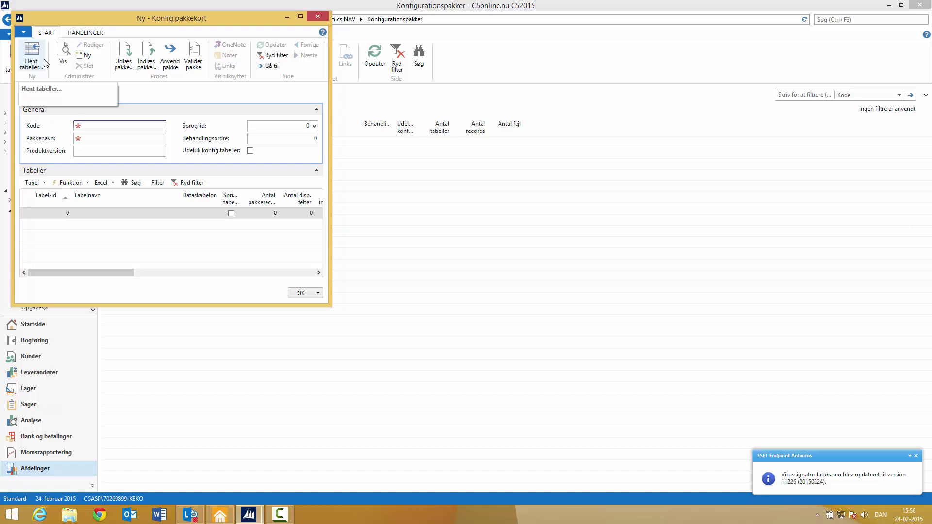
text(Kunde)
key(Tab)
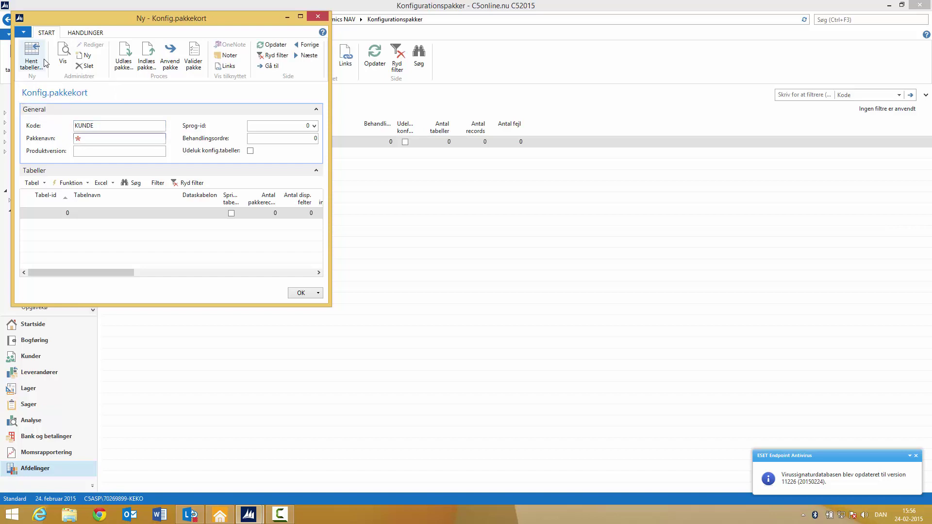
text(Kundestamdata)
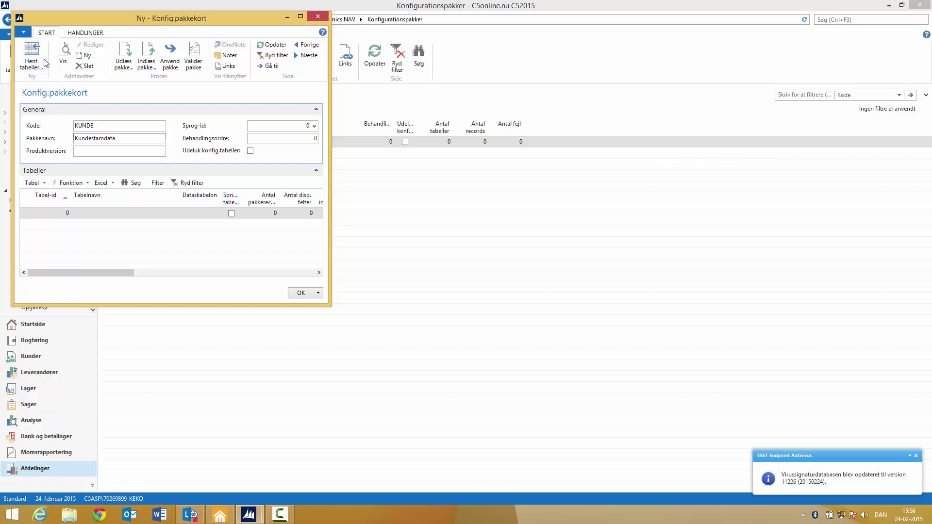
key(Return)
key(F6)
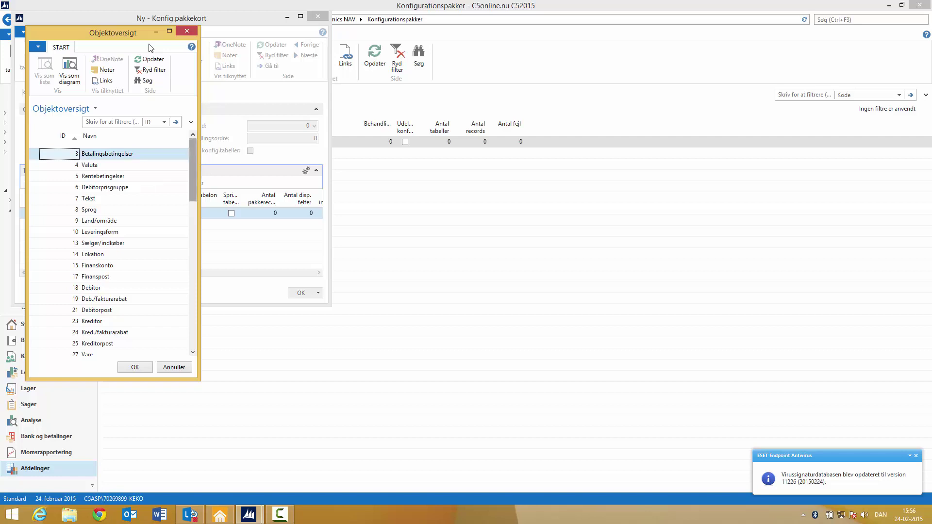
Step: Pick table 18 Debitor from the Objektoversigt list for the KUNDE package
scroll(150, 47, down, 2)
scroll(150, 47, down, 12)
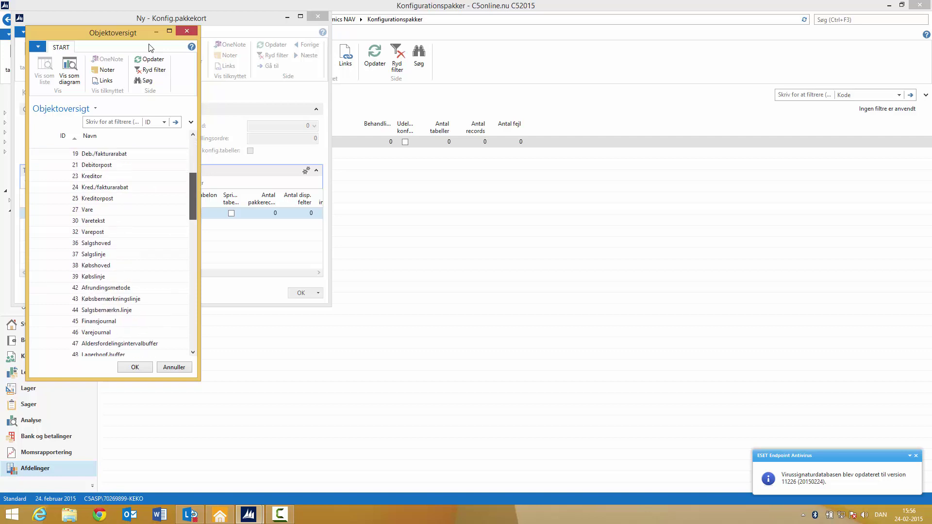
scroll(150, 47, down, 20)
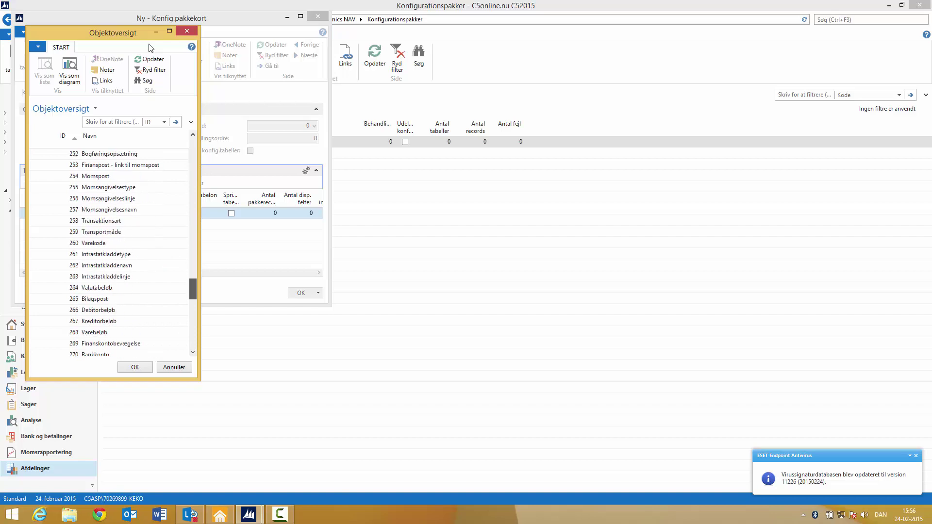
scroll(150, 47, down, 12)
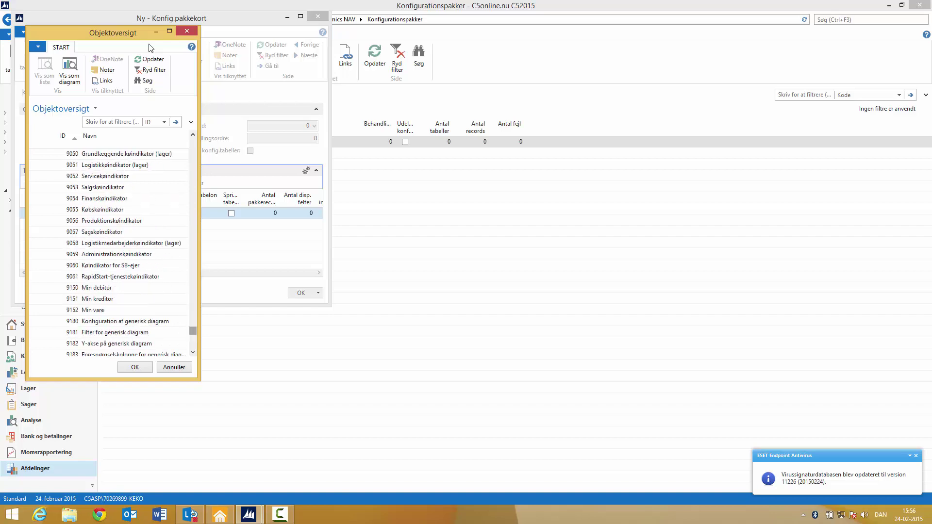
scroll(150, 47, up, 20)
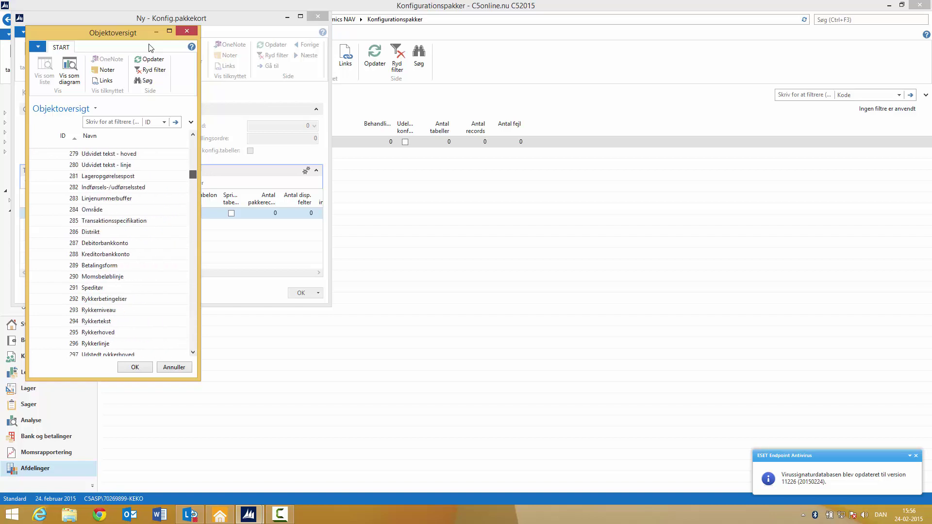
scroll(150, 47, up, 8)
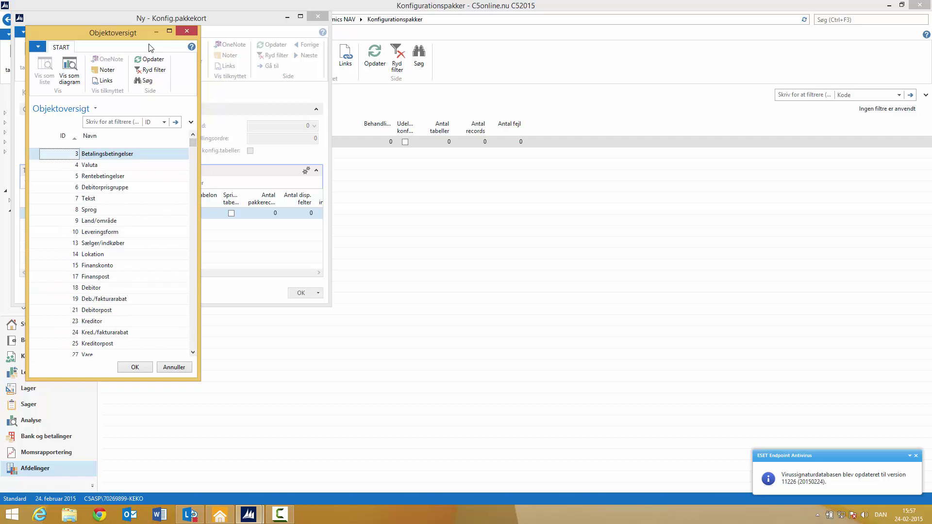
text(18)
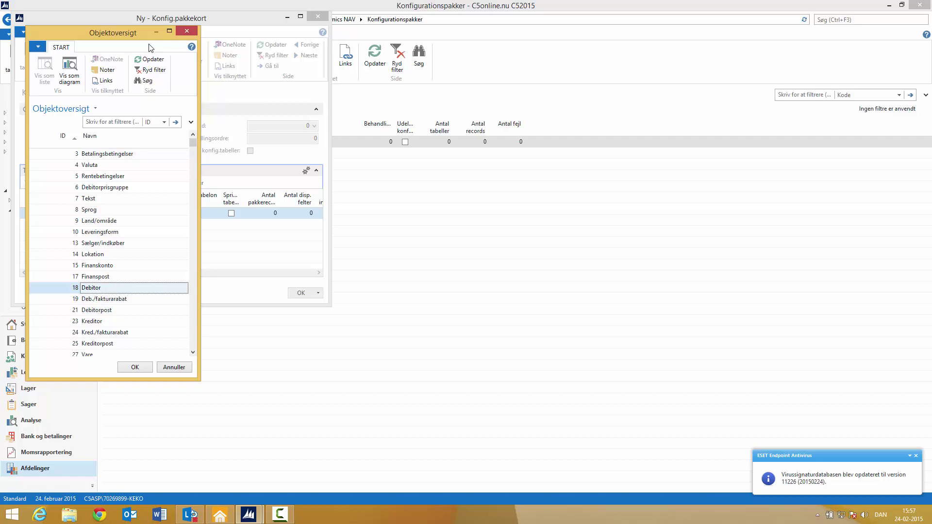
key(Return)
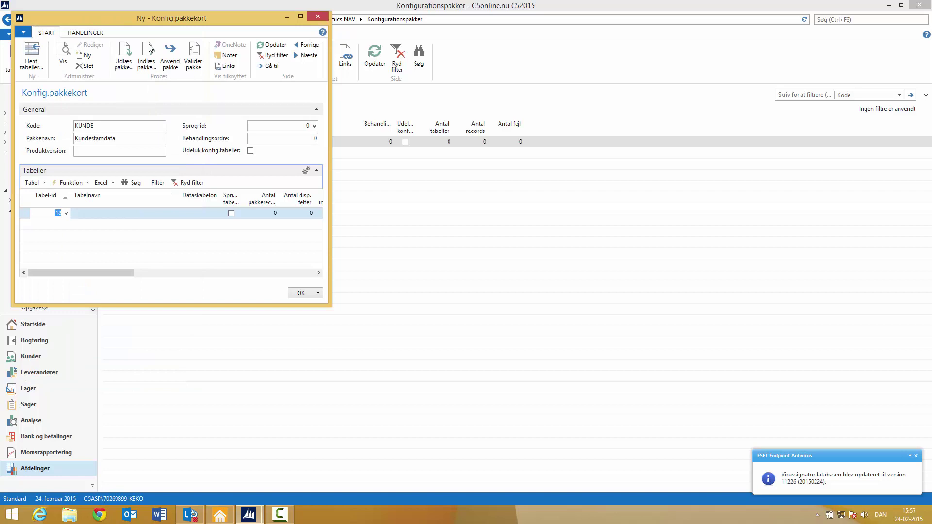
Step: Export the KUNDE package to Excel as kunder, overwriting the existing kunder.xlsx
scroll(149, 48, down, 1)
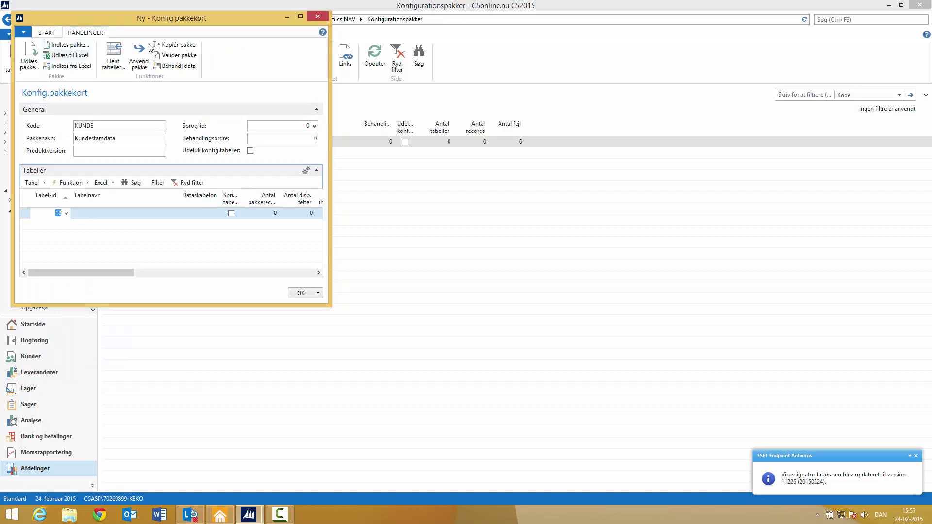
key(ctrl+e)
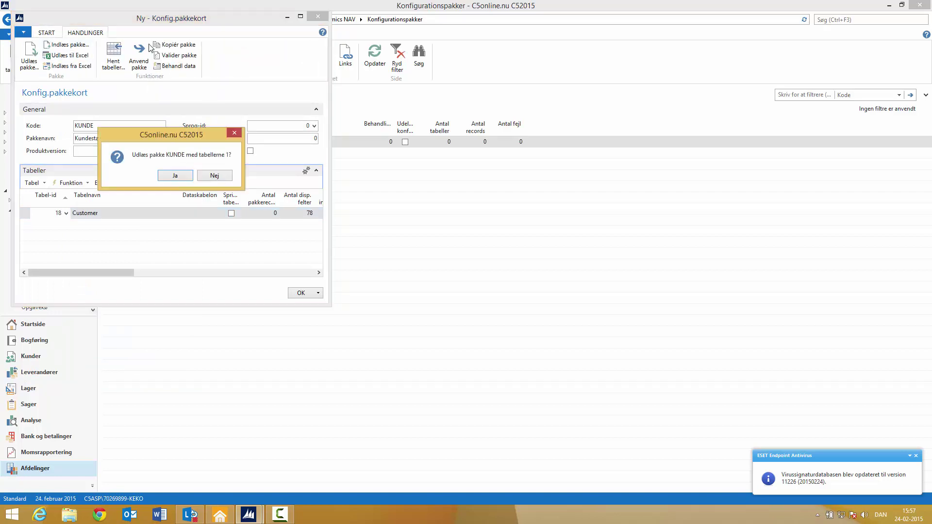
key(Return)
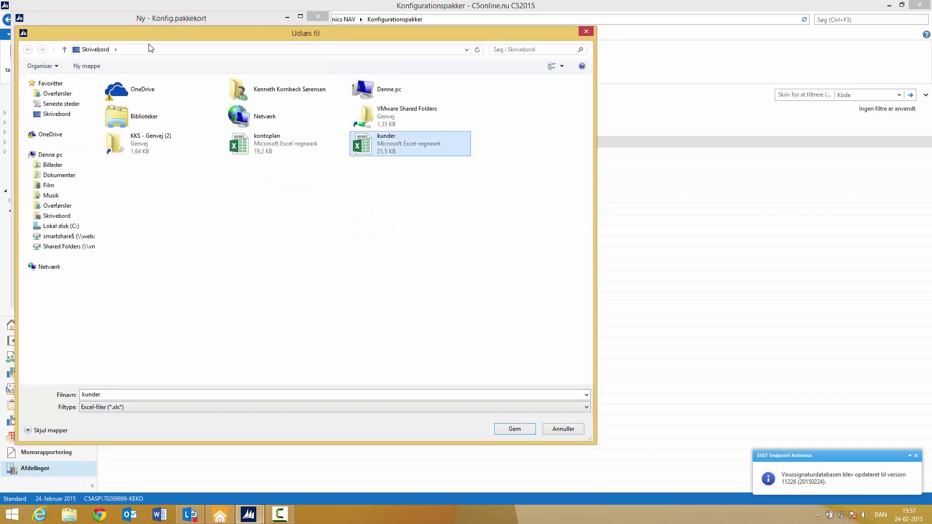
key(Return)
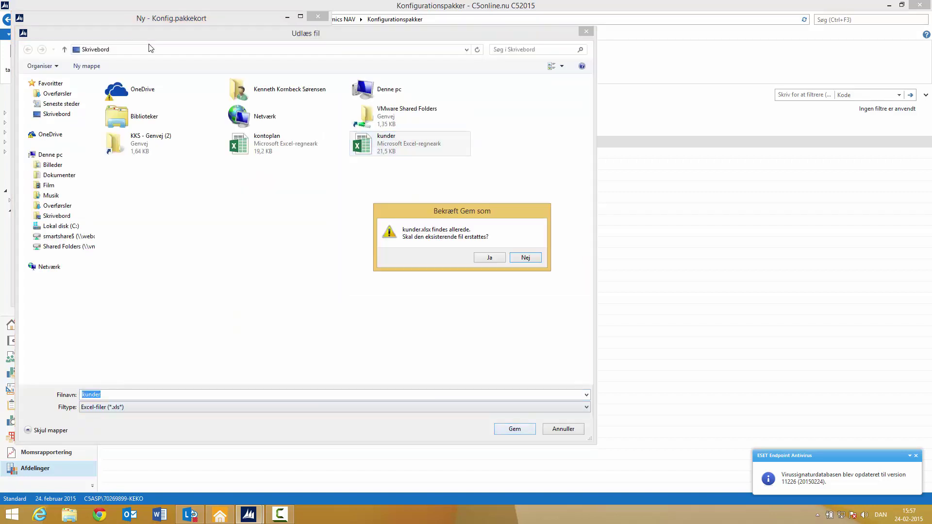
key(Left)
key(Return)
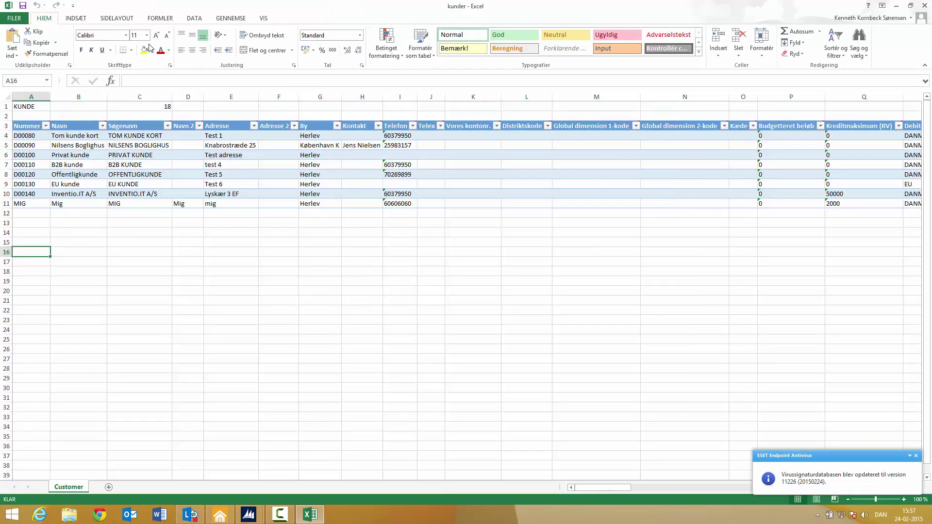
Step: Review the existing customer names in column B down to the last row, Mig
mouse_move(602, 487)
mouse_down()
mouse_move(797, 488)
mouse_move(602, 487)
mouse_up()
click(76, 135)
key(Down)
key(Down)
key(Down)
key(Down)
key(Down)
key(Down)
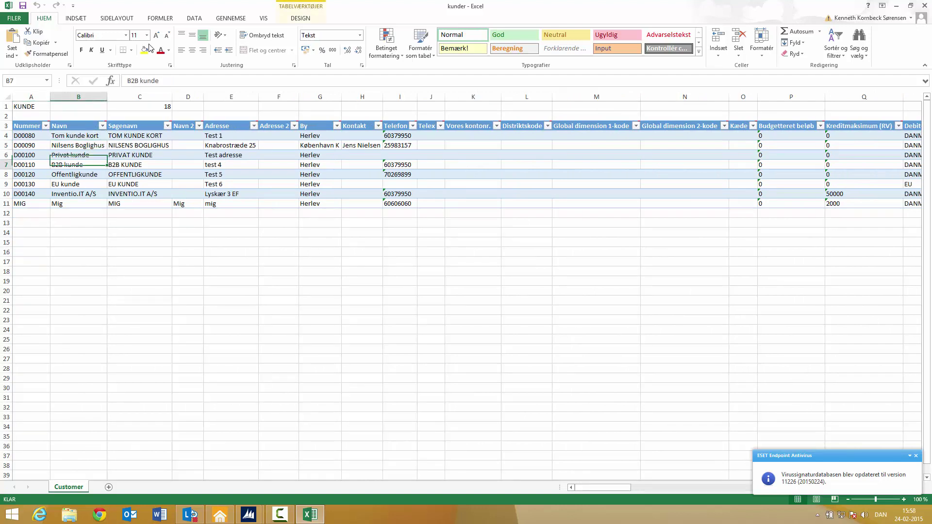
key(Down)
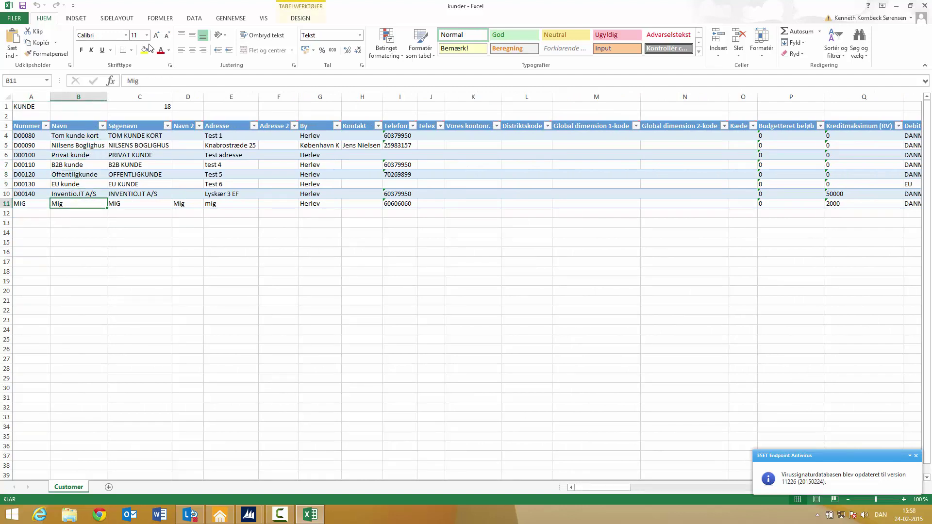
Step: Glance at the NAV configuration packages list, then move to the first empty row below the customers
click(248, 514)
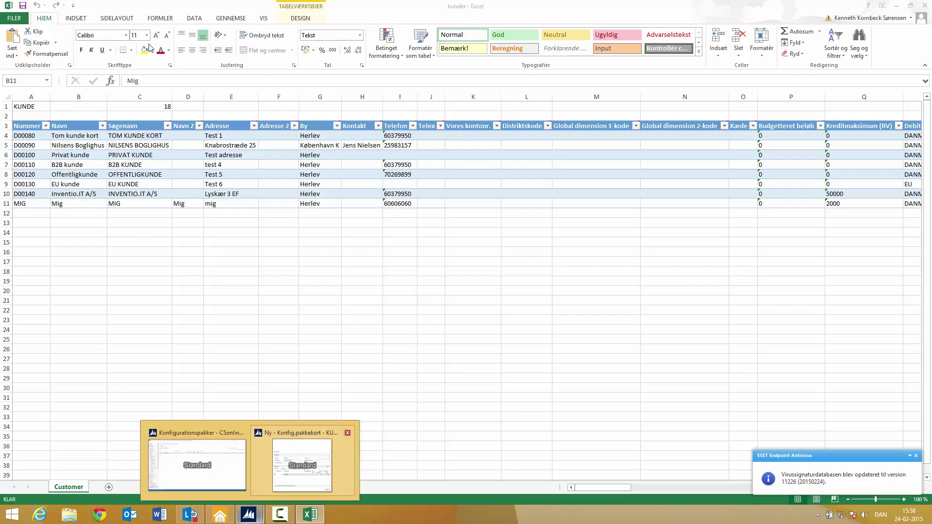
click(196, 461)
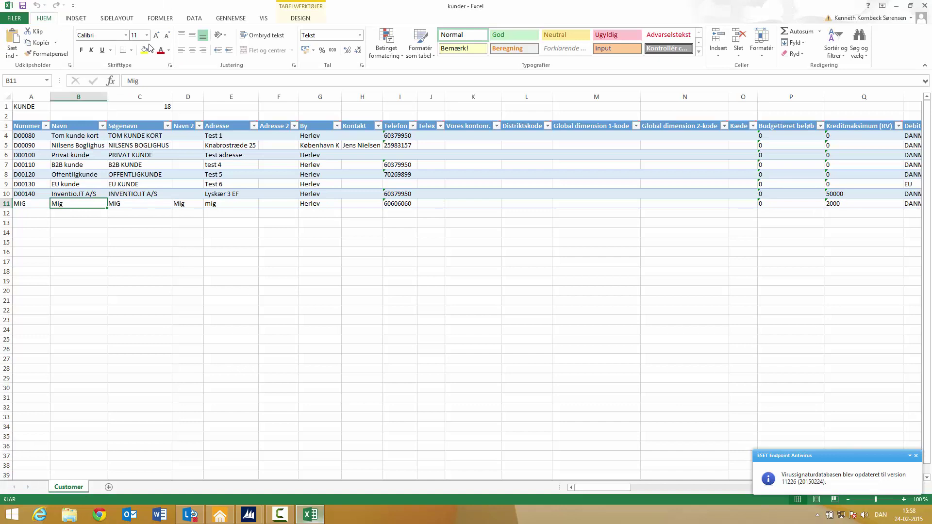
drag(602, 487, 602, 487)
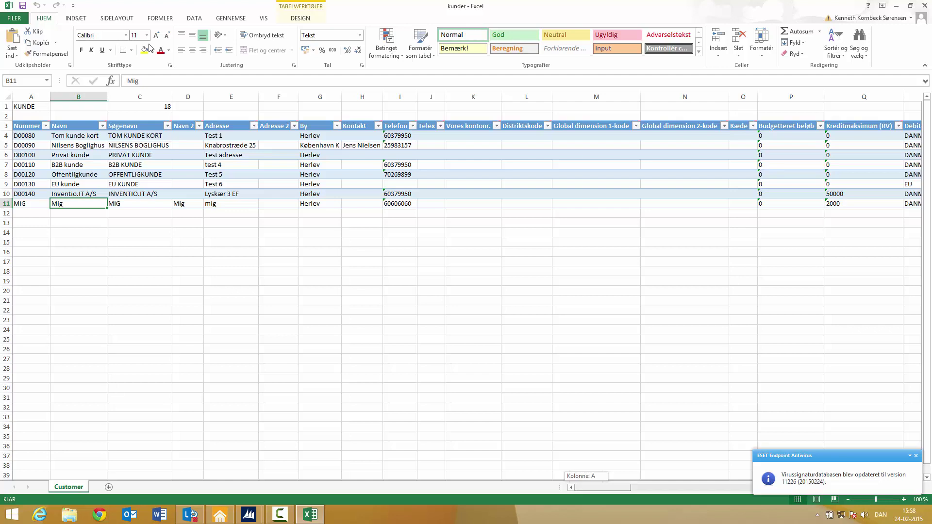
mouse_move(602, 488)
mouse_down()
mouse_move(825, 487)
mouse_move(602, 487)
mouse_up()
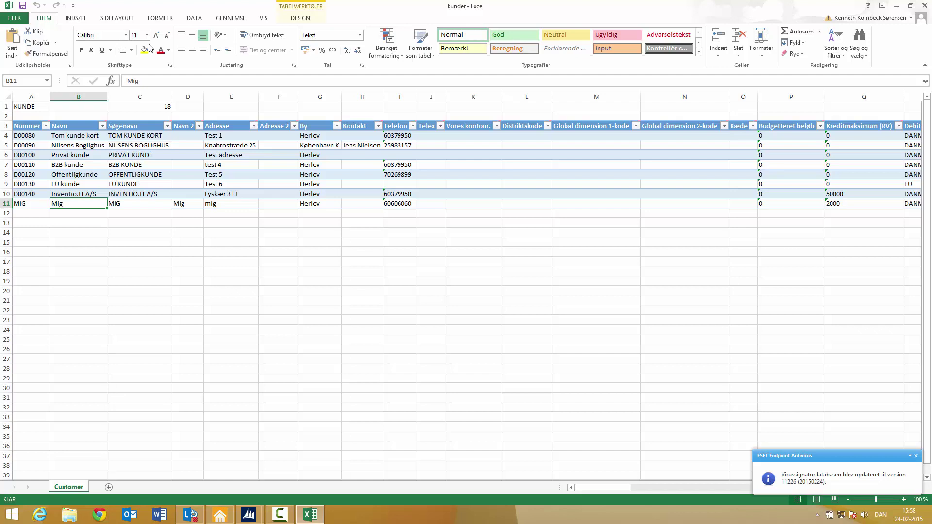
key(Return)
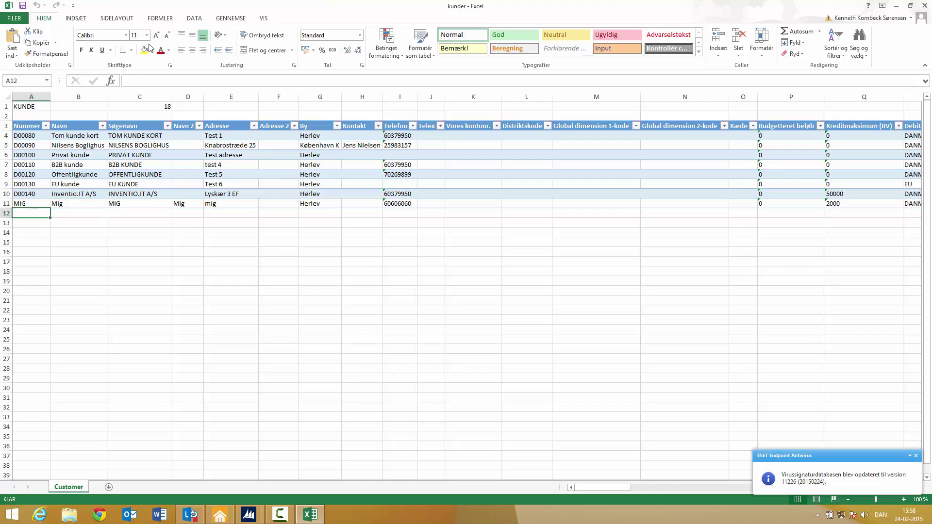
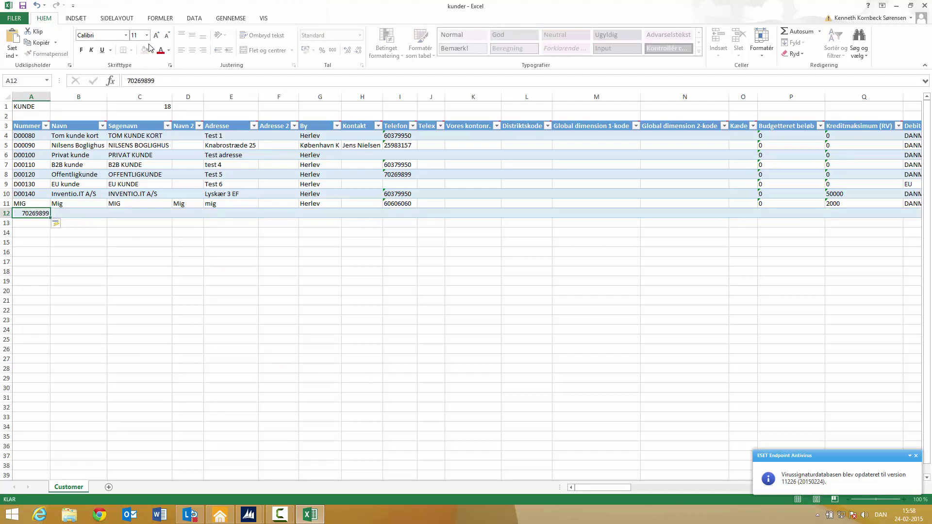
Step: Enter the customer number, name C5online.nu, search name C5online, address, city and phone number
key(Tab)
key(Tab)
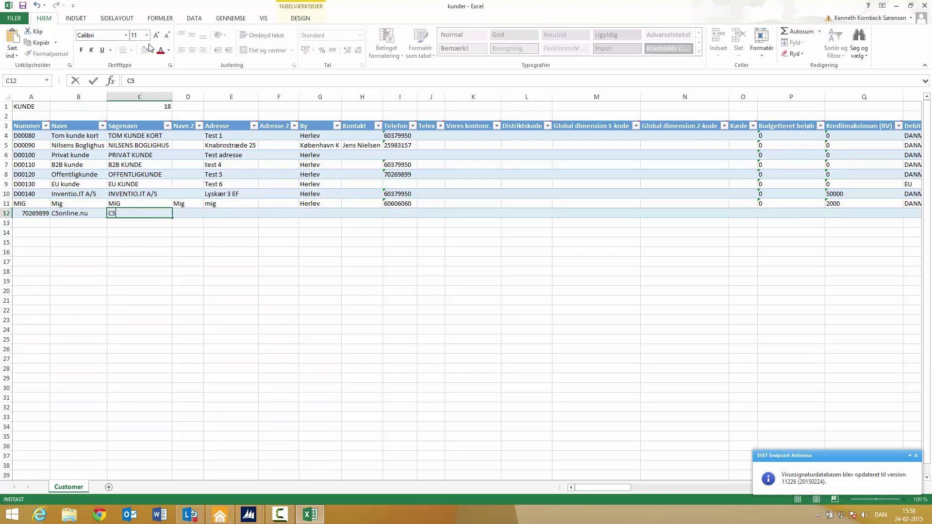
key(Tab)
key(Tab)
key(Tab)
key(Tab)
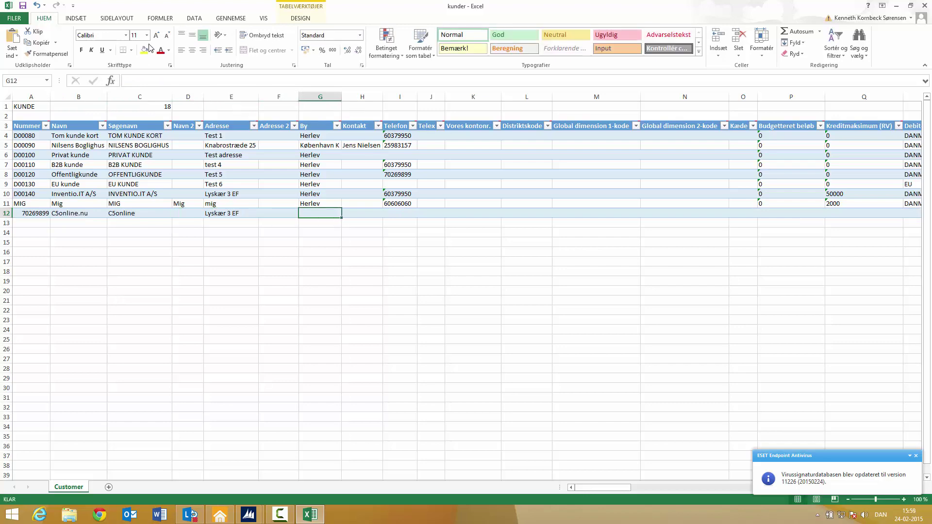
key(Tab)
key(Tab)
key(Tab)
key(Tab)
key(Tab)
key(Tab)
key(Tab)
key(Tab)
key(Tab)
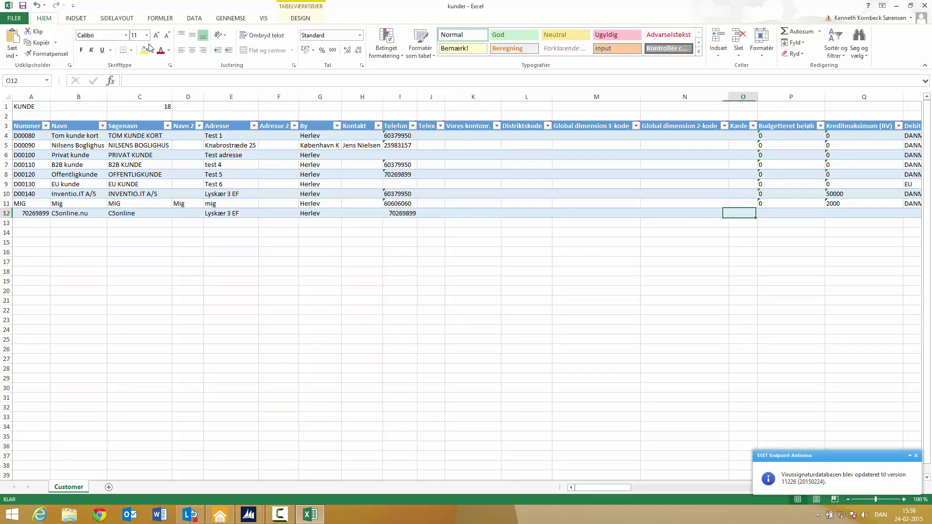
Step: Fill budget 0, credit limit 100000, posting group DANMARK, payment terms 1M(8D) and 1,5 DANSK
text(0)
key(Tab)
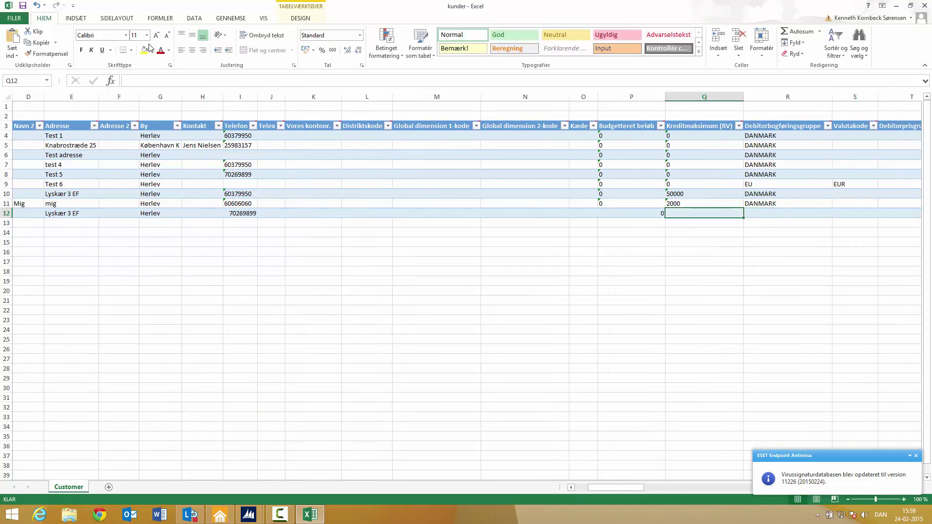
text(100000)
key(Tab)
text(Danmark)
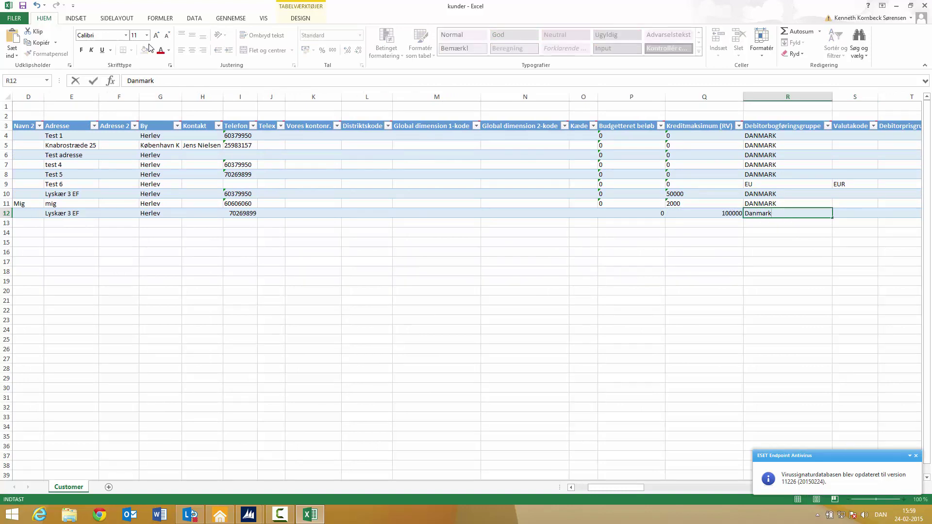
key(Tab)
key(Tab)
key(shift+Tab)
key(shift+Tab)
text(DANMARK)
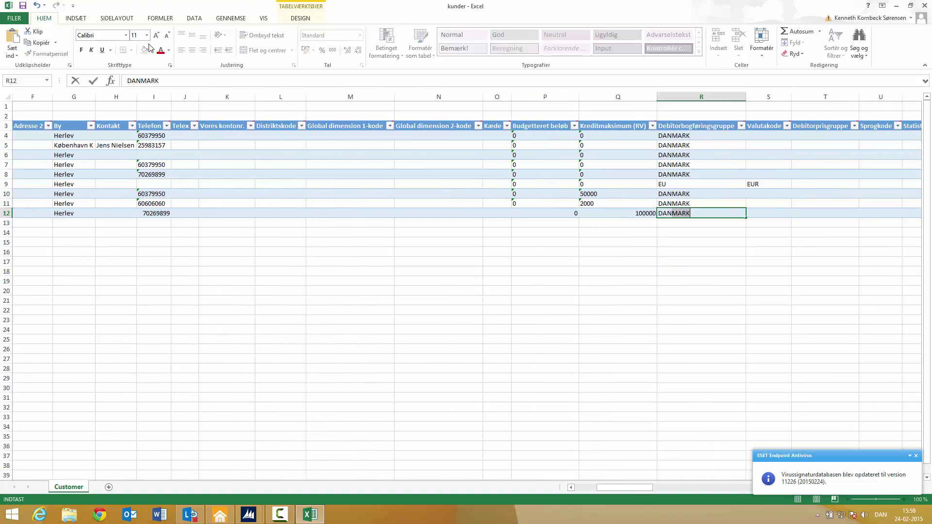
key(Tab)
key(Tab)
key(Tab)
key(Tab)
key(Tab)
text(1M(8D))
key(Tab)
text(1,5 DANSK)
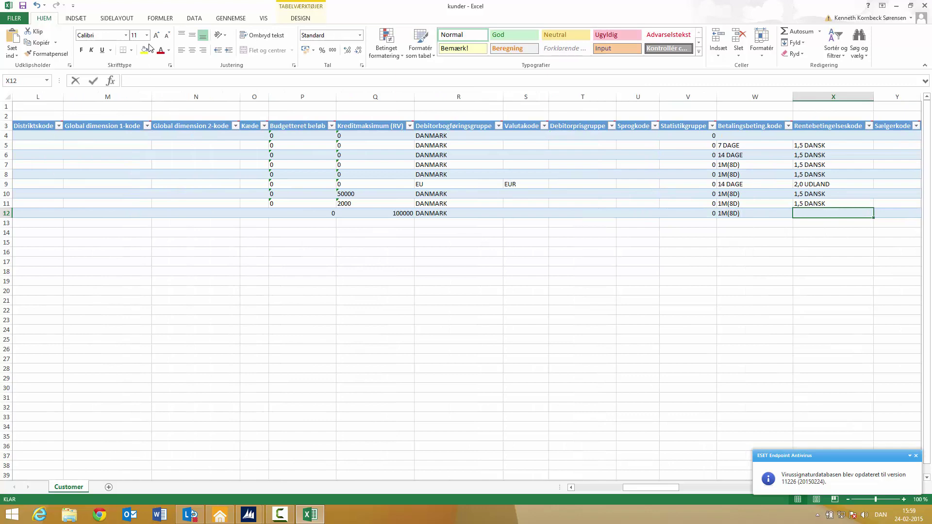
key(Tab)
key(Tab)
key(Tab)
key(Tab)
key(Tab)
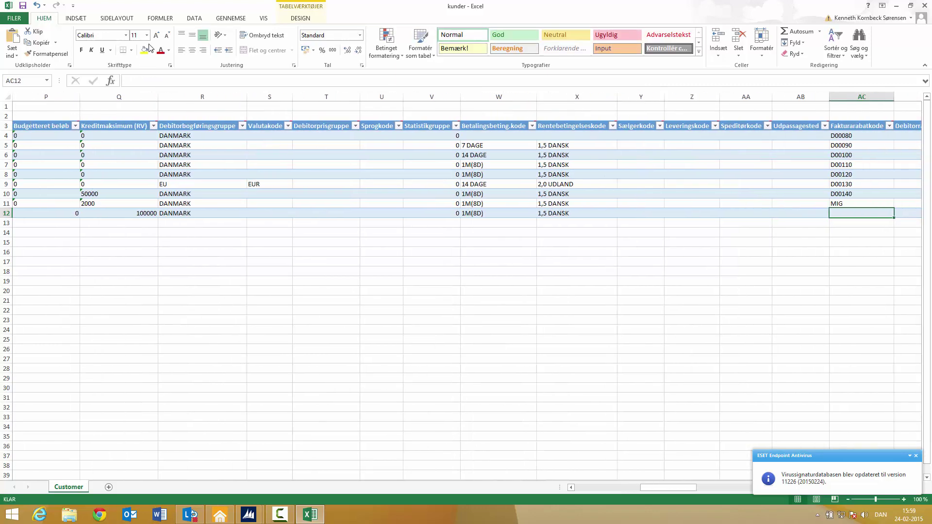
Step: Set the invoice discount code to the customer number, country code DK, and three zero fields
text(70269899)
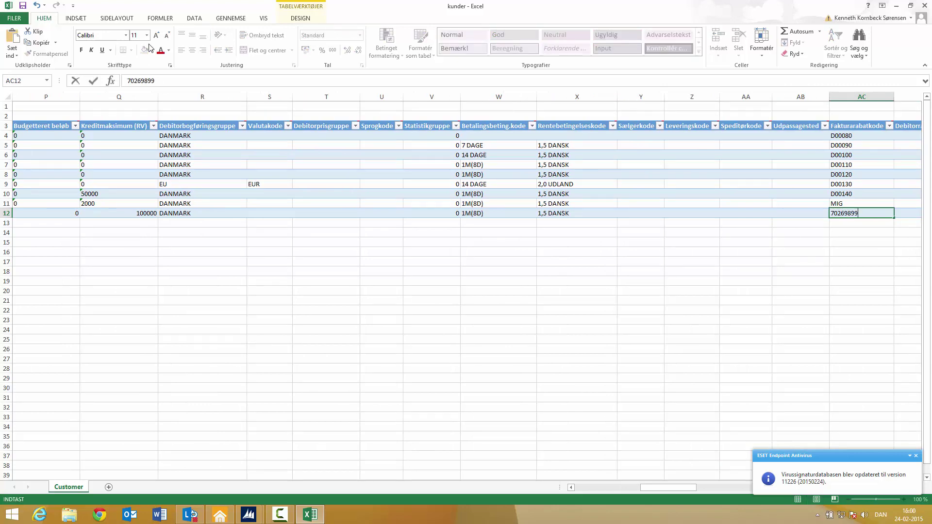
key(Tab)
key(Tab)
text(DK)
key(Tab)
key(Tab)
text(0)
key(Tab)
key(Tab)
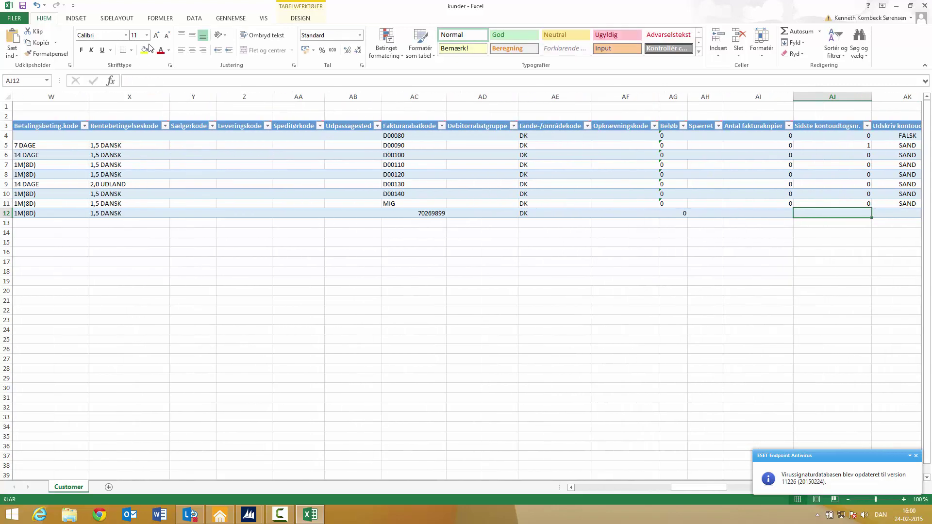
text(0)
key(Tab)
text(0)
key(Tab)
Step: Set statement printing SAND, priority 0, payment method Bank, application Åben post and FALSK
text(SAND)
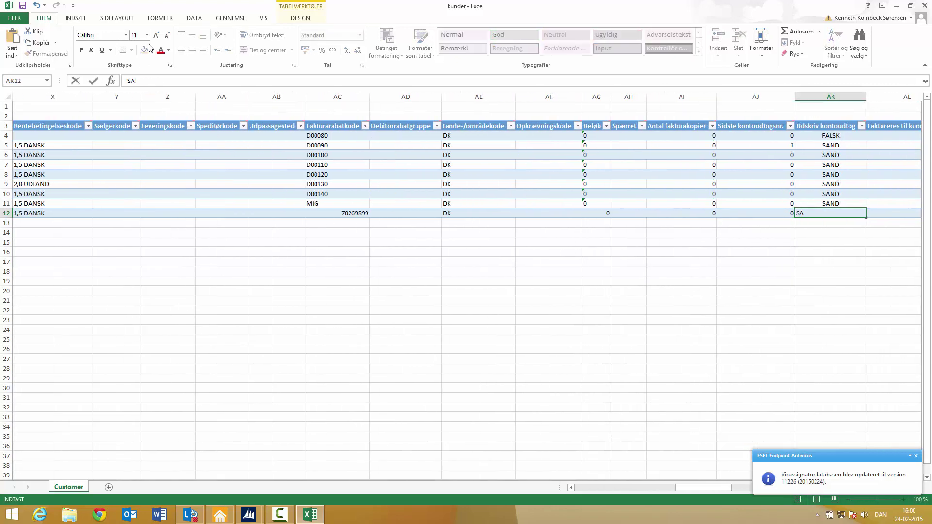
key(Tab)
key(Tab)
text(0)
key(Tab)
text(Bank)
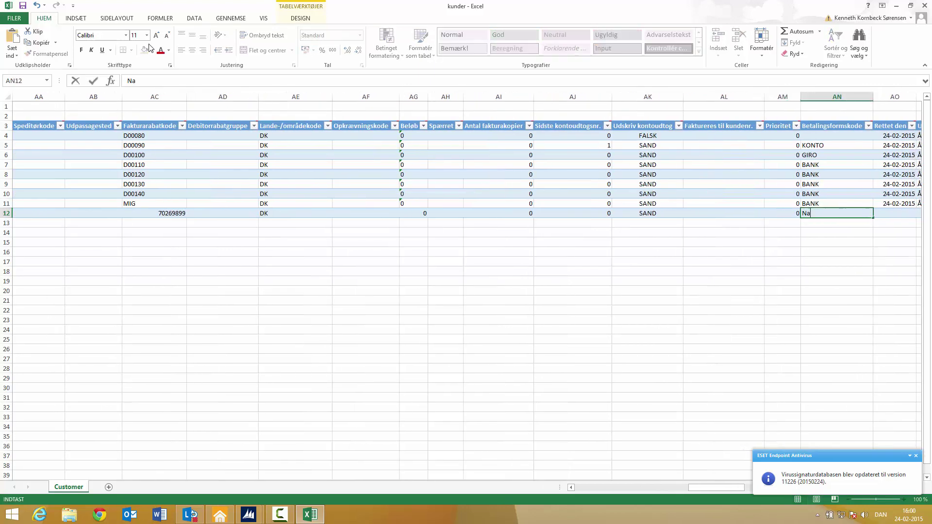
key(Tab)
key(Tab)
text(Åben post)
key(Tab)
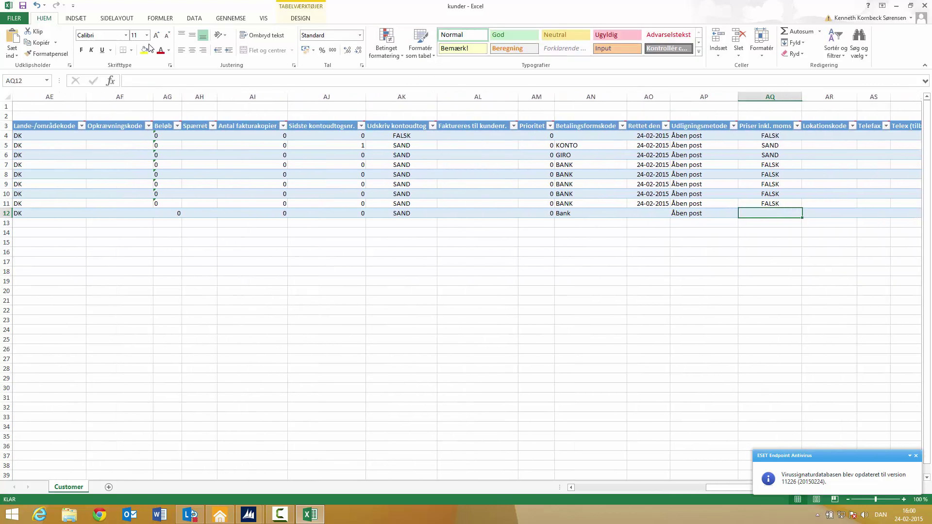
text(FALSK)
key(Tab)
key(Tab)
key(Tab)
key(Tab)
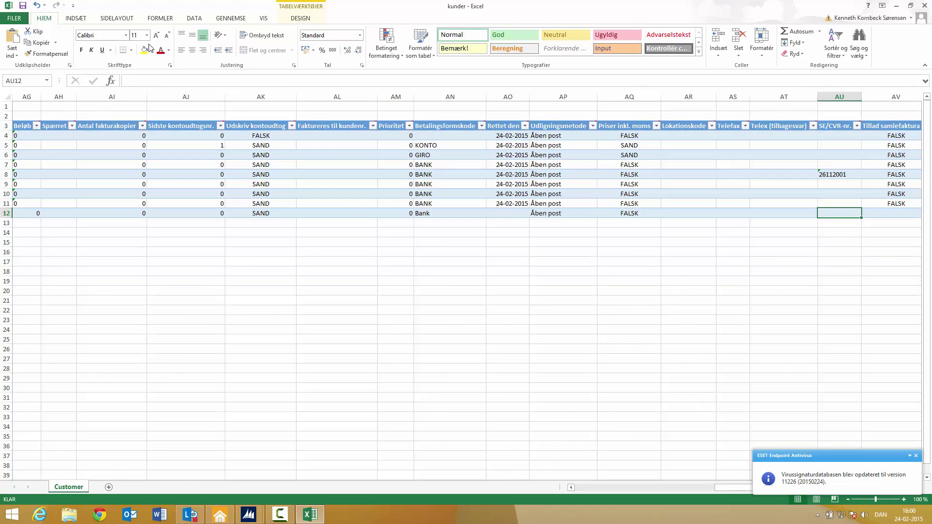
key(Tab)
text(Flask)
key(Tab)
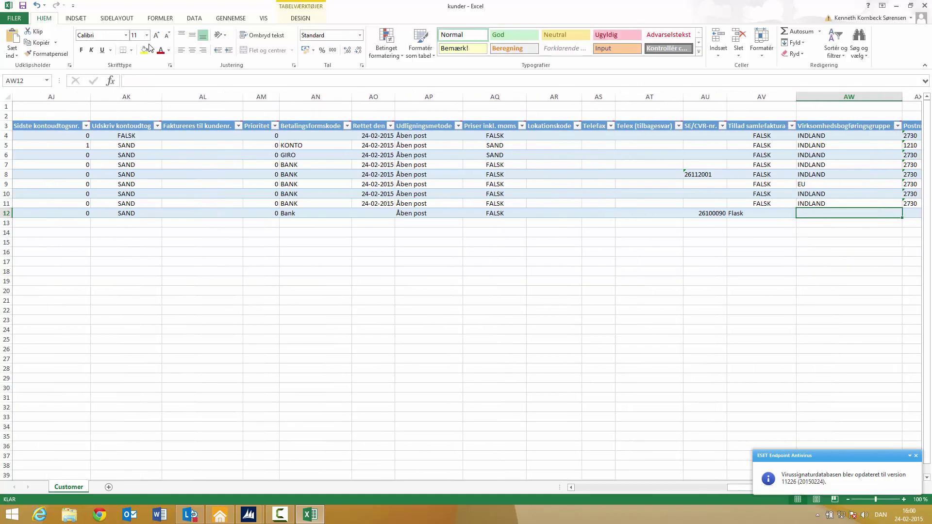
text(INDLAND)
key(Tab)
text(2730)
key(Tab)
key(Tab)
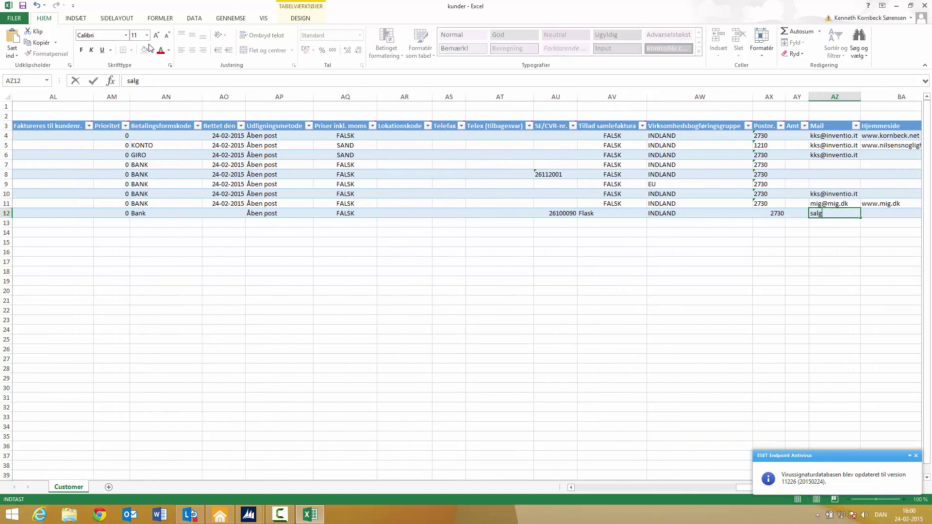
key(Tab)
text(www.c5onl)
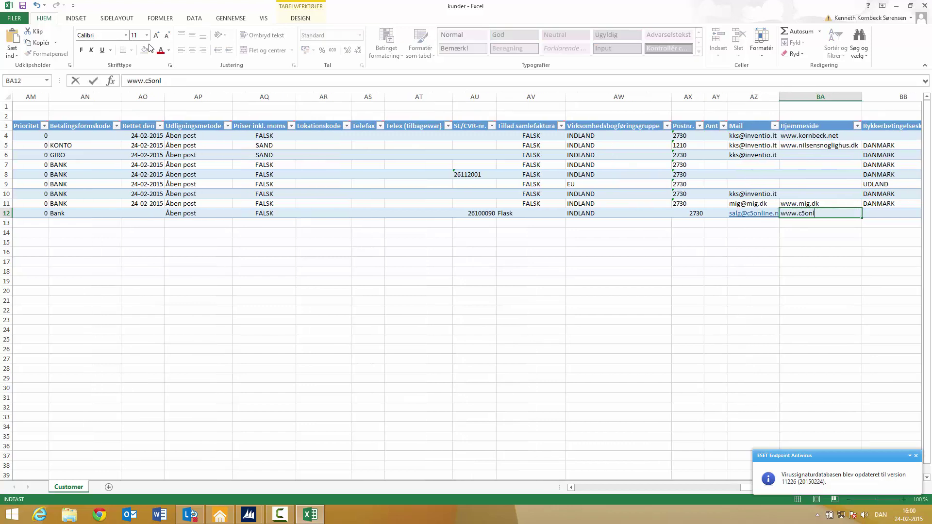
text(ine.nu)
key(Tab)
text(DANMARK)
key(Tab)
Step: Add number series Kund, FALSK, INDLAND and Eventuelt, then save and close the kunder workbook
text(Knd)
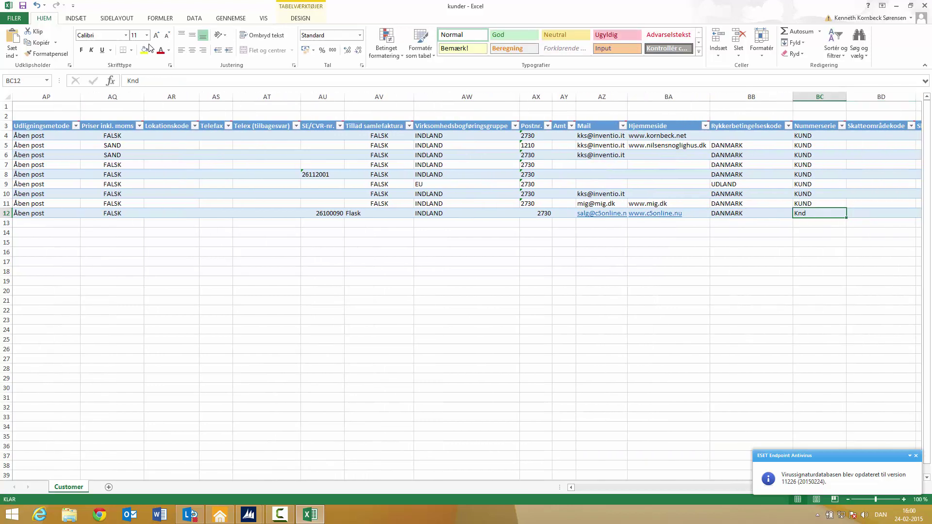
key(BackSpace)
key(BackSpace)
text(und)
key(Tab)
key(Tab)
text(FALSK)
key(Tab)
text(INDLAND)
key(Tab)
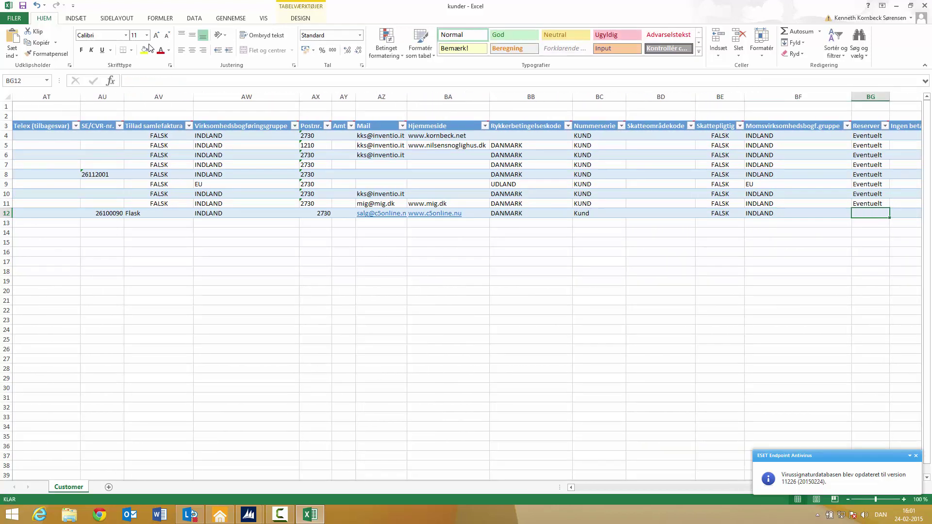
text(Eventuelt)
key(Tab)
key(Tab)
key(Tab)
key(Tab)
key(Tab)
key(Tab)
key(Tab)
key(Tab)
key(Tab)
key(Tab)
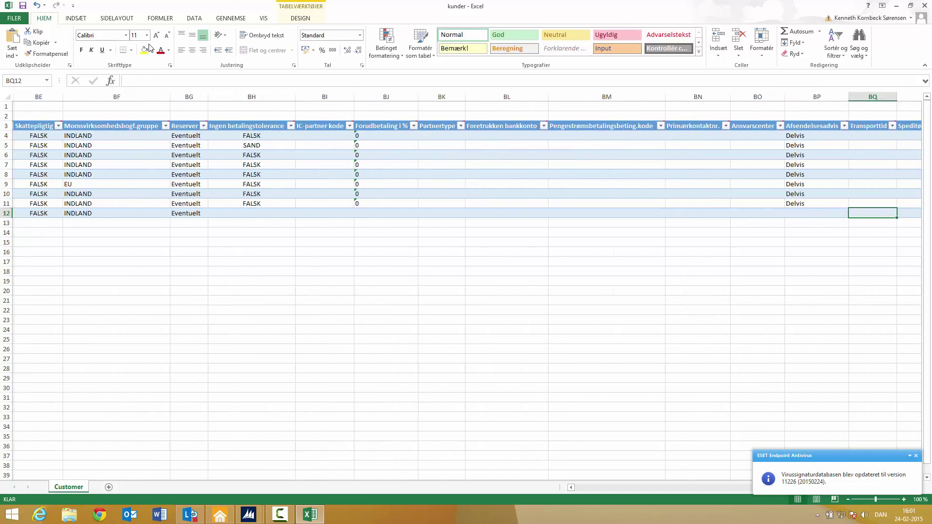
key(Tab)
key(Tab)
key(Tab)
key(Tab)
key(Tab)
key(Tab)
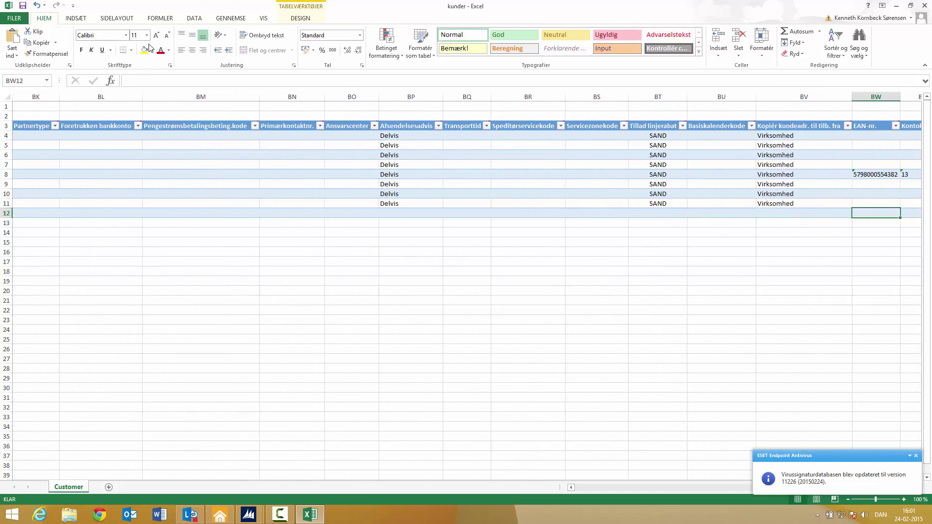
key(Tab)
key(Tab)
key(Tab)
key(Tab)
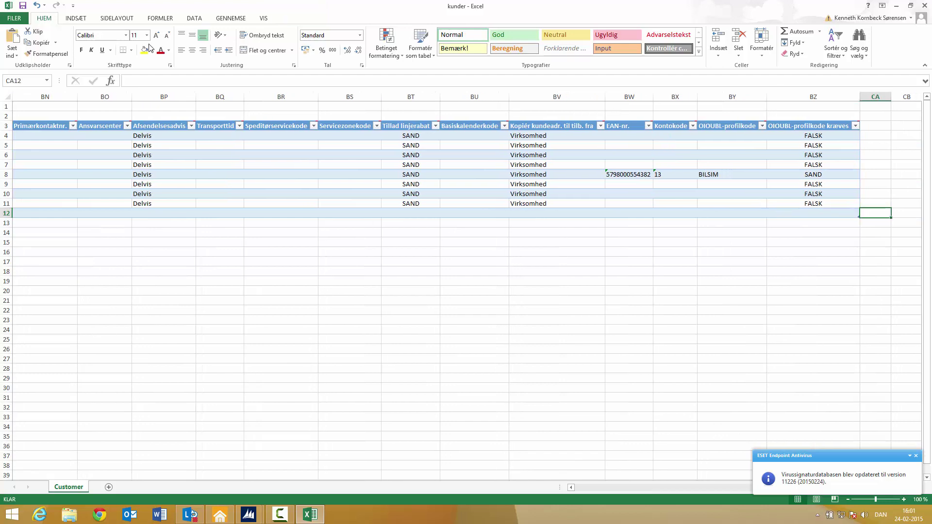
key(shift+Tab)
key(shift+Tab)
key(shift+Tab)
key(shift+Tab)
key(shift+Tab)
key(shift+Tab)
key(shift+Tab)
key(shift+Tab)
key(shift+Tab)
key(shift+Tab)
key(shift+Tab)
key(shift+Tab)
key(shift+Tab)
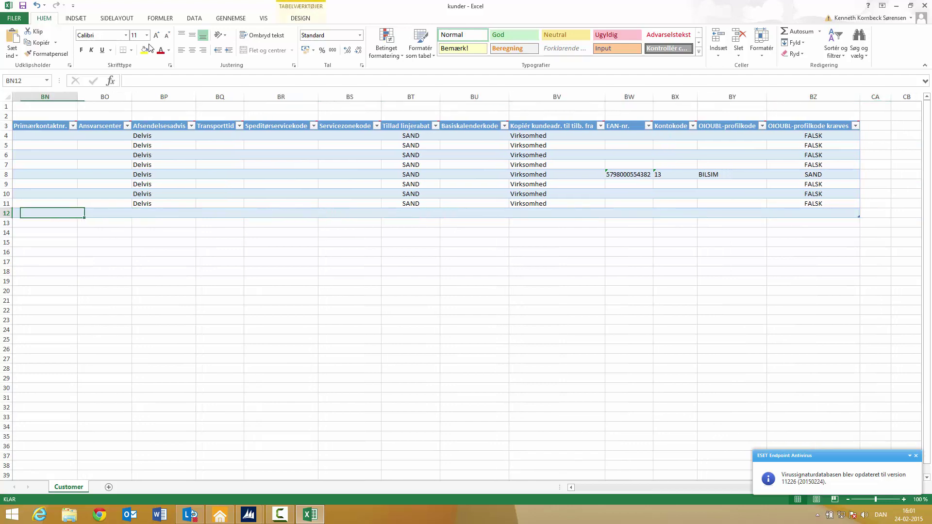
key(shift+Tab)
key(shift+Tab)
key(shift+Tab)
key(shift+Tab)
key(shift+Tab)
key(shift+Tab)
key(shift+Tab)
key(shift+Tab)
key(shift+Tab)
key(shift+Tab)
key(shift+Tab)
key(shift+Tab)
key(shift+Tab)
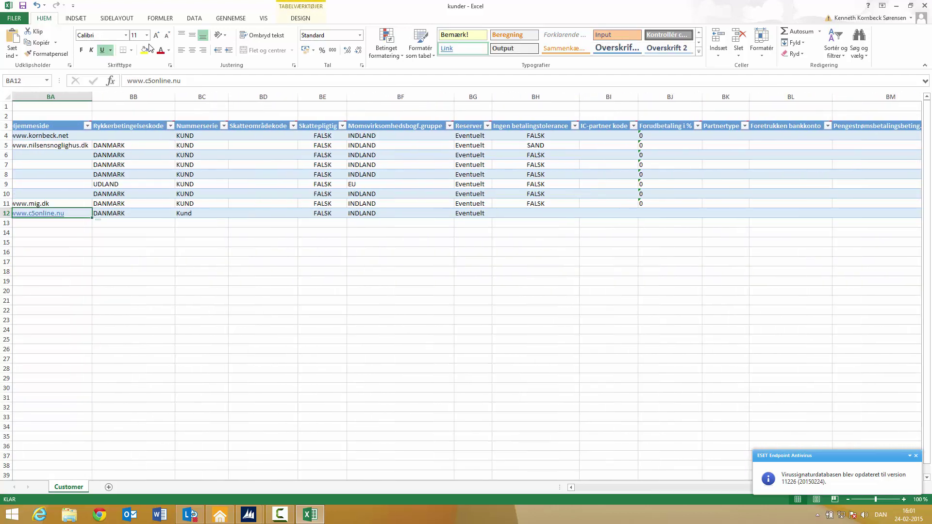
key(ctrl+s)
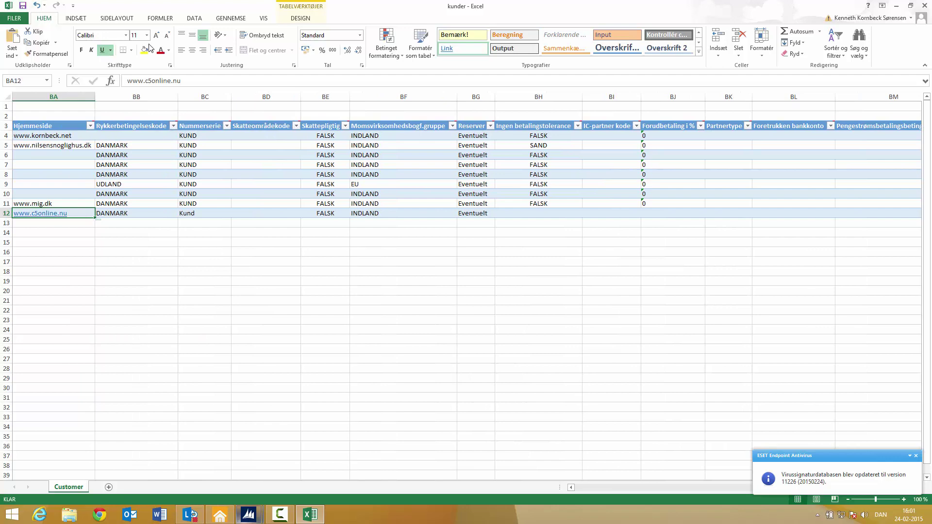
key(alt+F4)
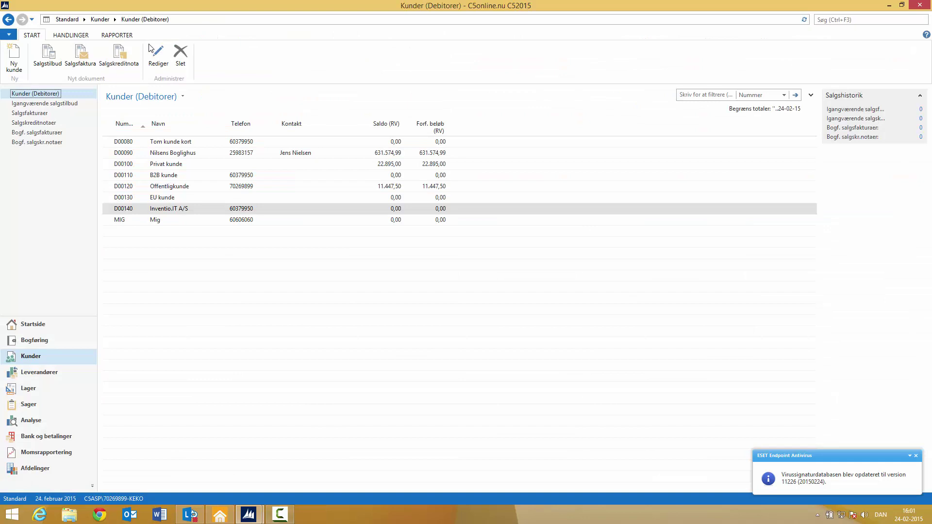
Step: Load the kunder file into the KUNDE package, apply it, confirm the result and close the card
mouse_move(248, 515)
click(303, 466)
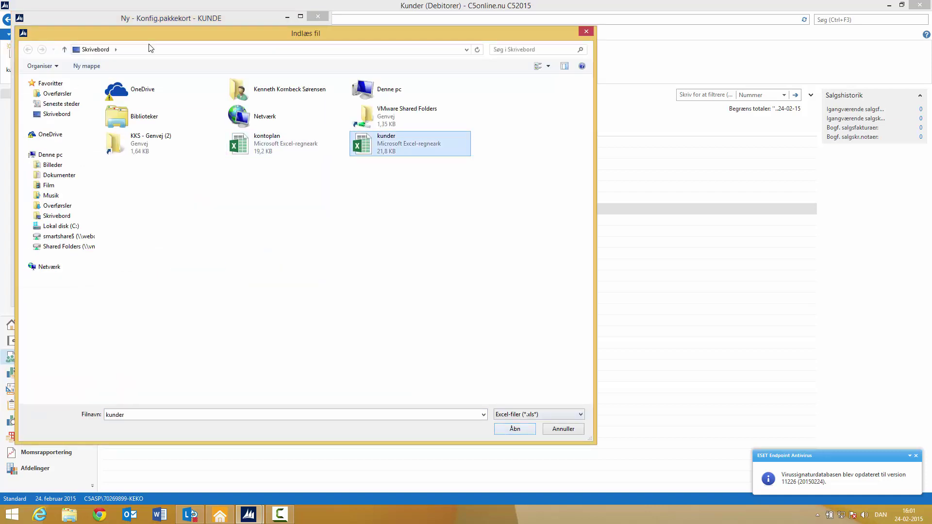
key(Return)
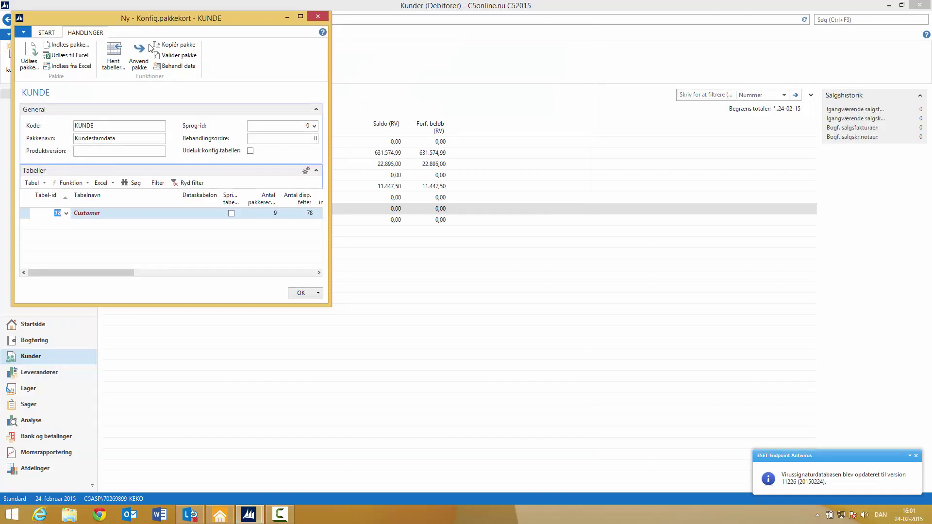
click(139, 54)
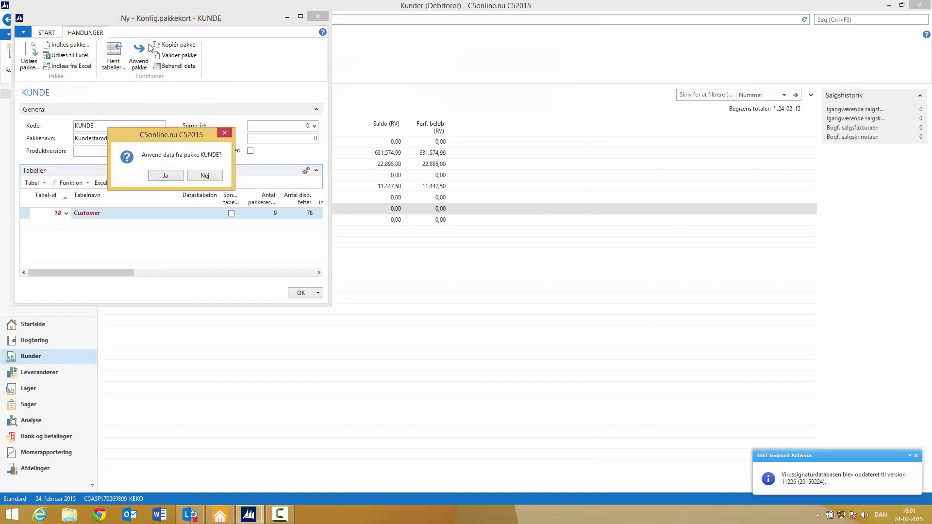
key(Return)
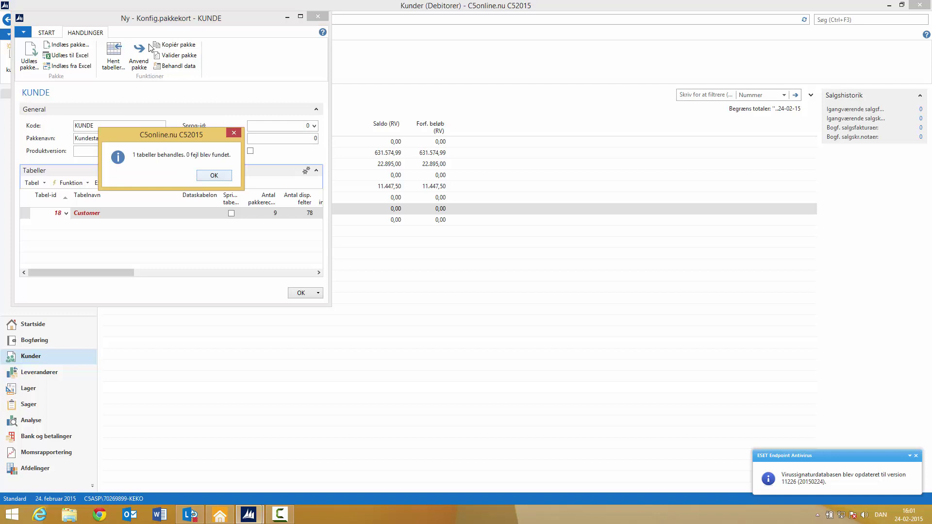
key(Return)
key(Escape)
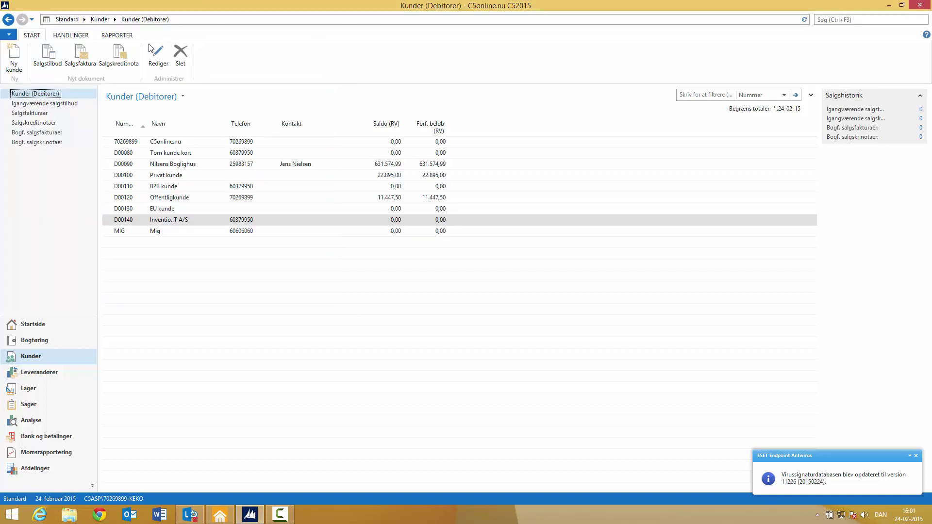
Step: Open the C5online.nu Kundekort and scroll through its Debitor, Fakturering and Statistik sections
key(Tab)
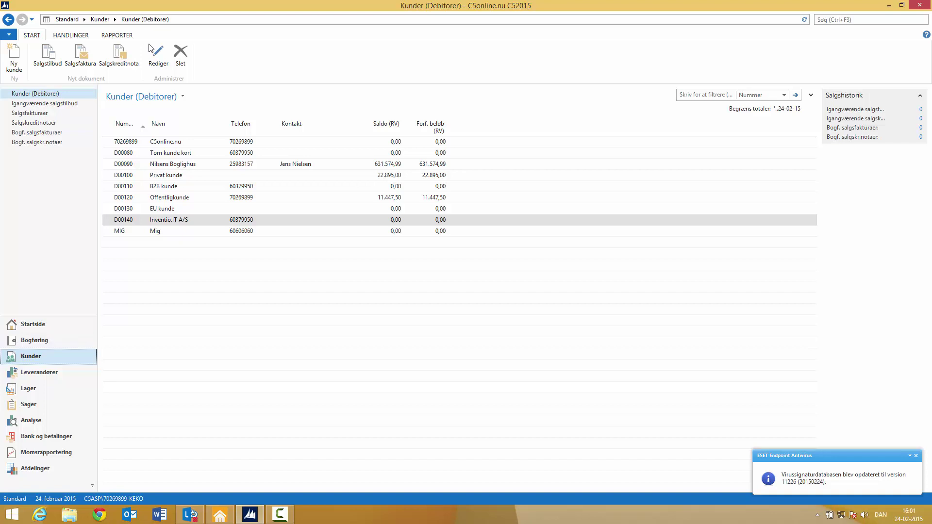
click(156, 53)
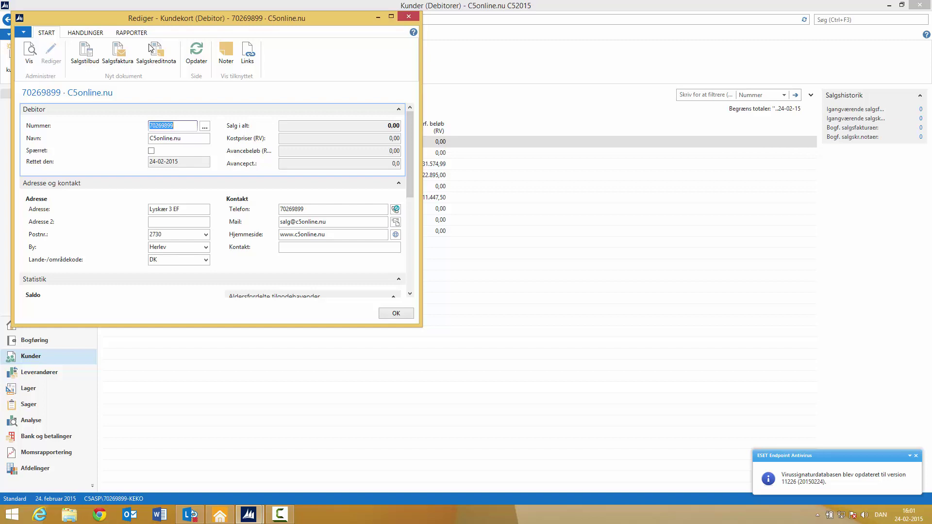
scroll(151, 47, down, 1)
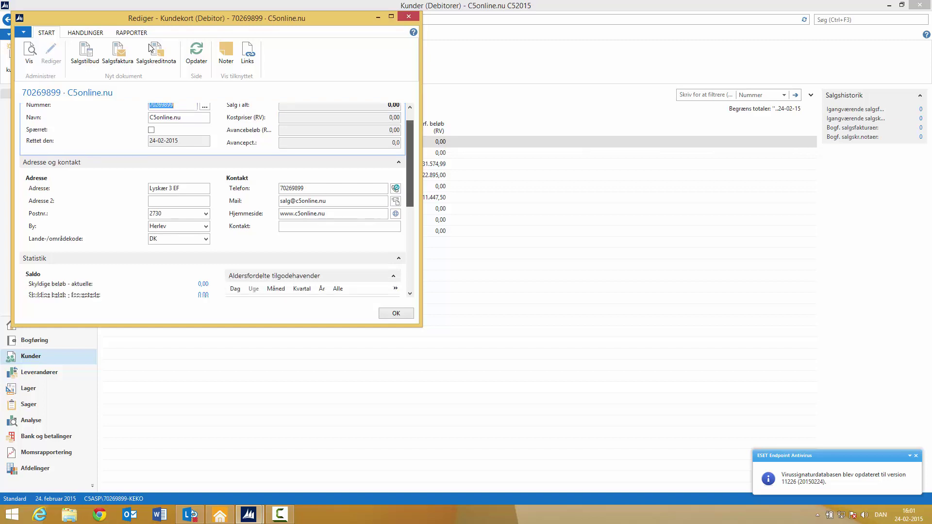
scroll(151, 48, down, 4)
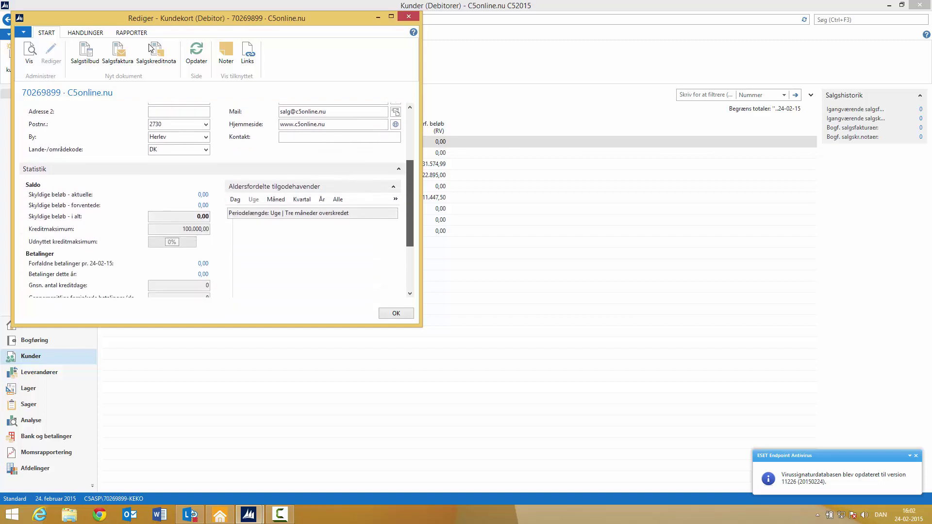
scroll(151, 47, down, 5)
scroll(151, 48, up, 12)
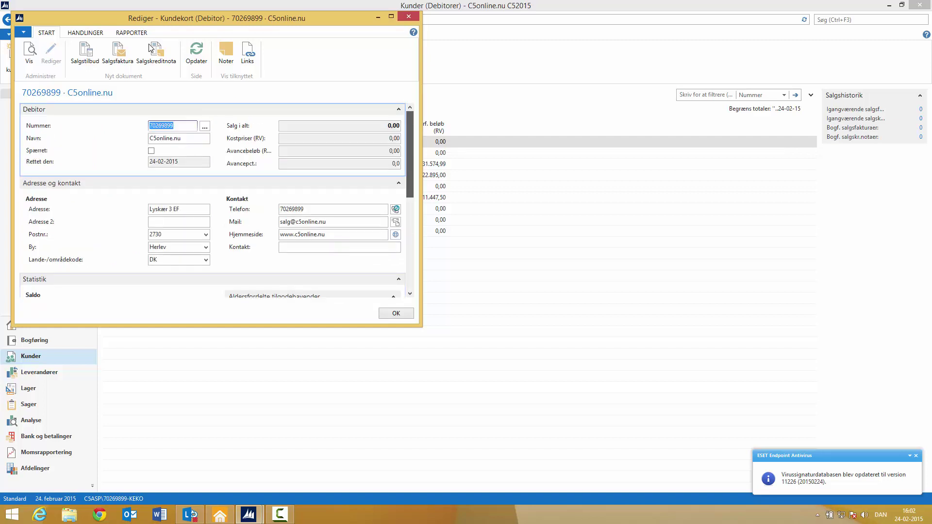
scroll(150, 47, down, 1)
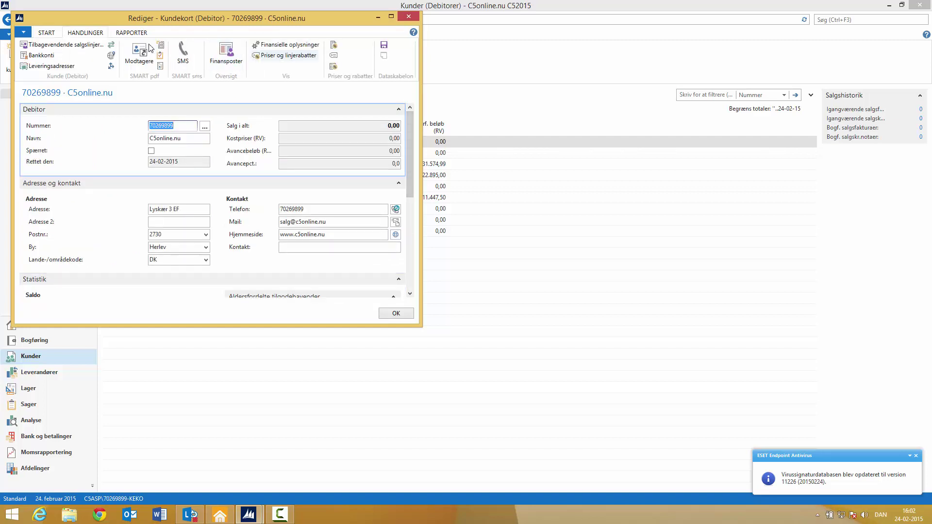
scroll(150, 48, down, 1)
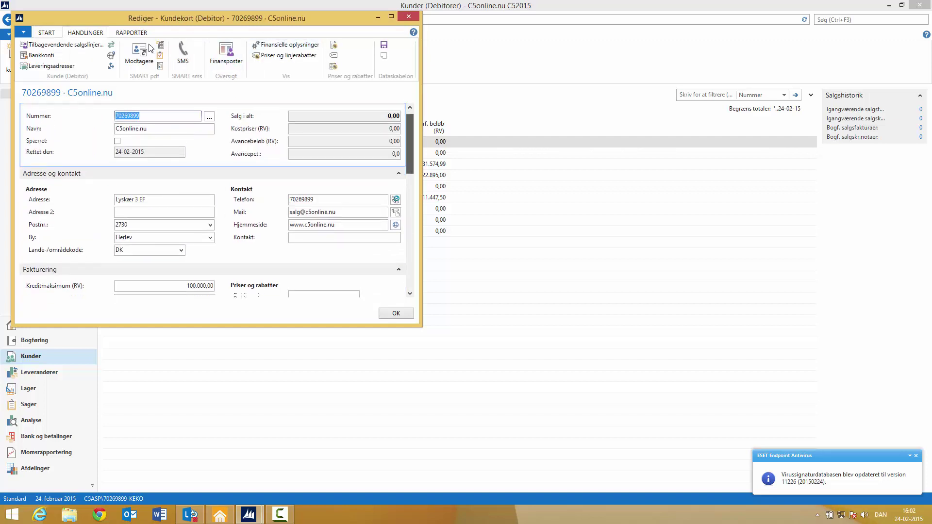
scroll(151, 48, down, 3)
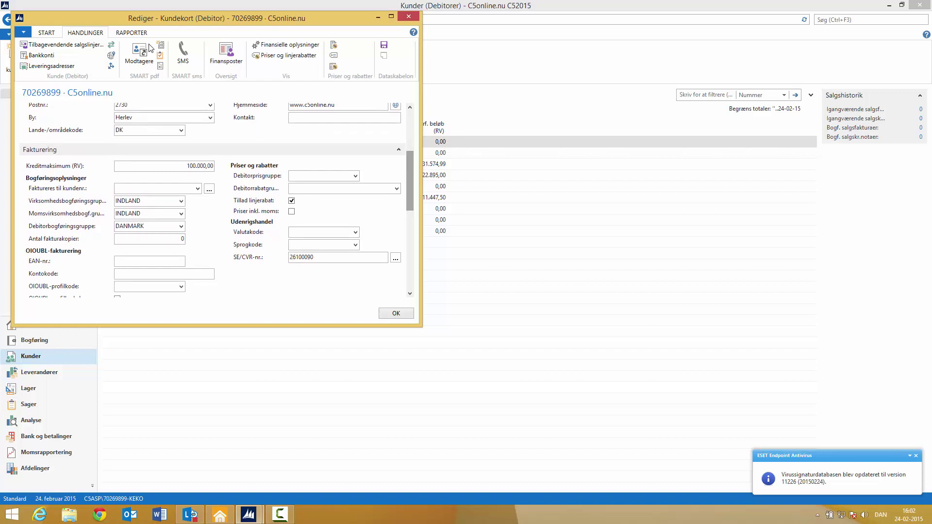
scroll(151, 48, down, 5)
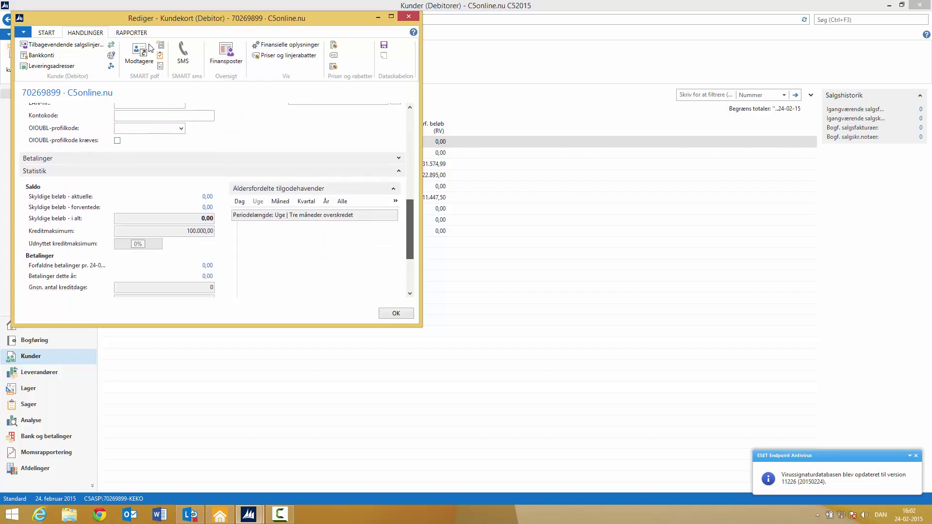
scroll(150, 47, up, 8)
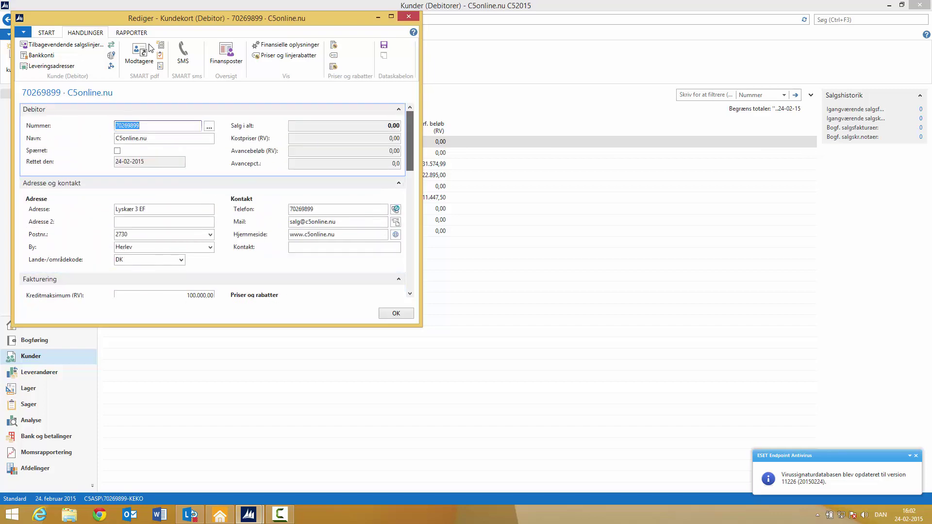